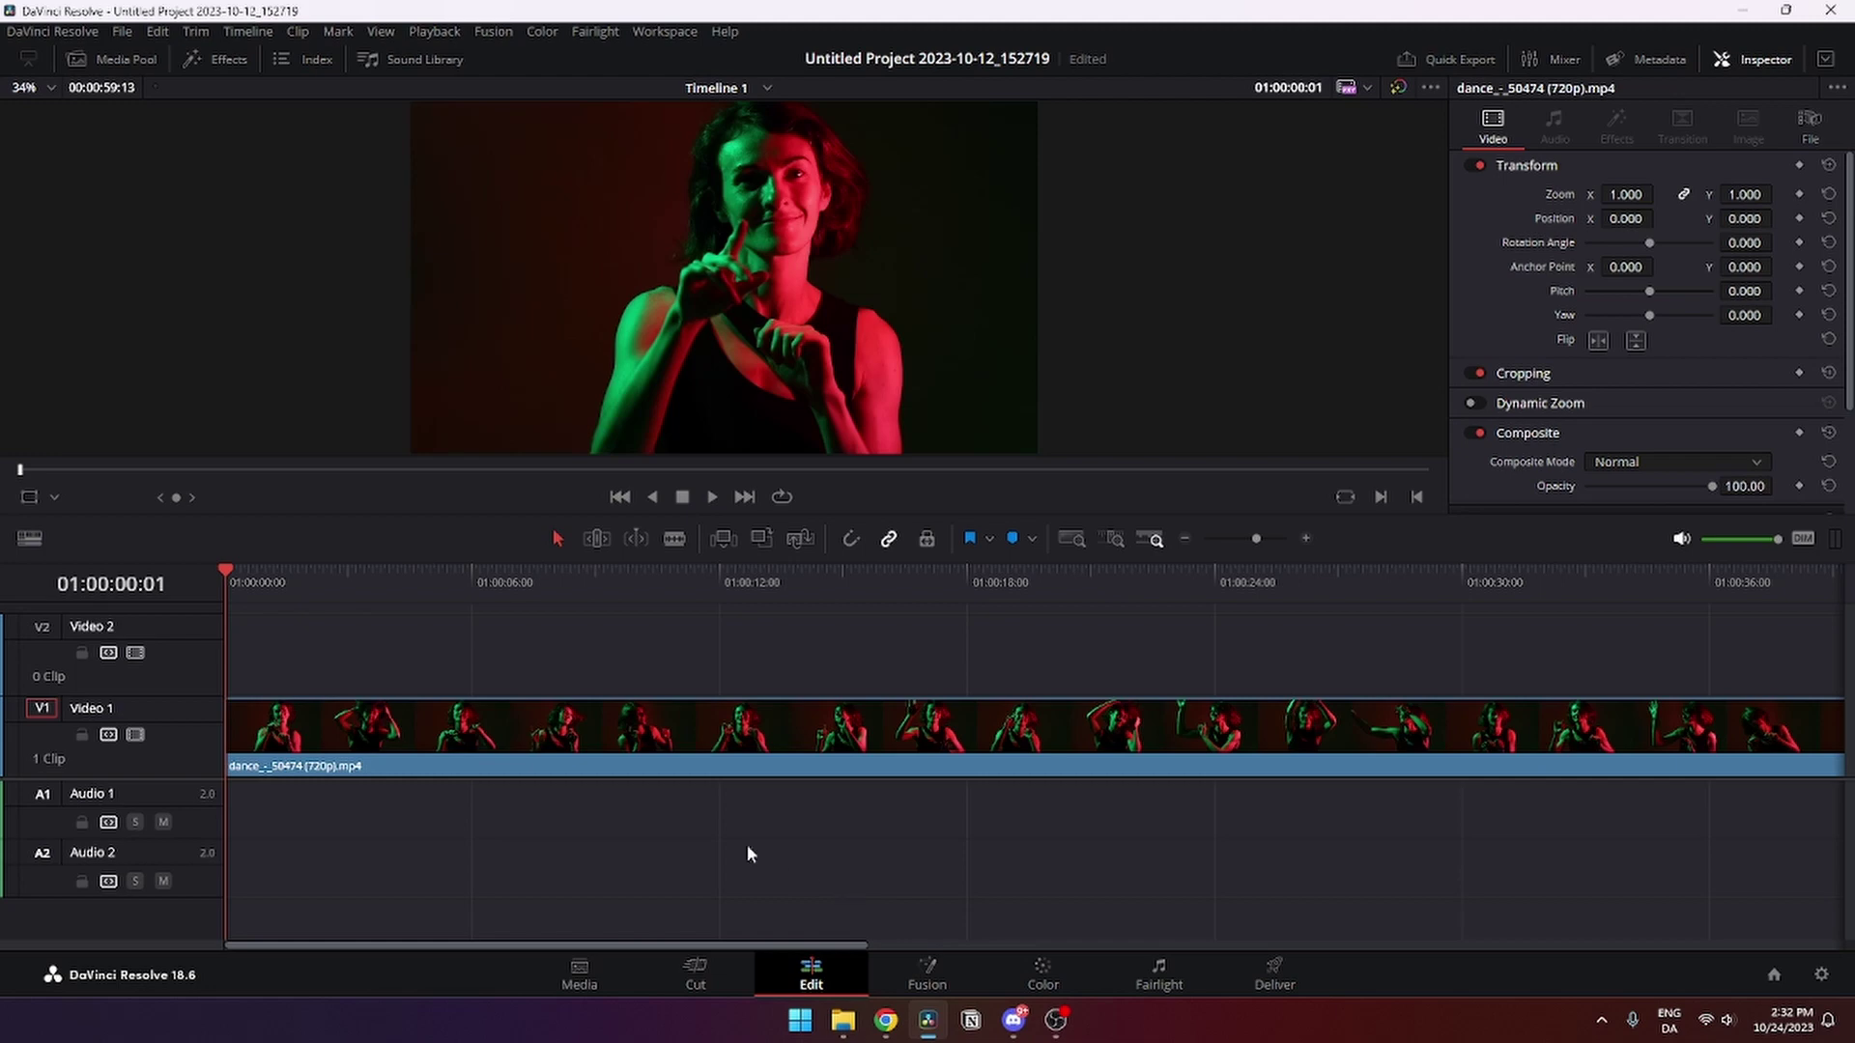
{"action": "scroll", "coordinate": [746, 845], "scroll_direction": "down", "scroll_amount": 3}
{"action": "scroll", "coordinate": [673, 827], "scroll_direction": "down", "scroll_amount": 2}
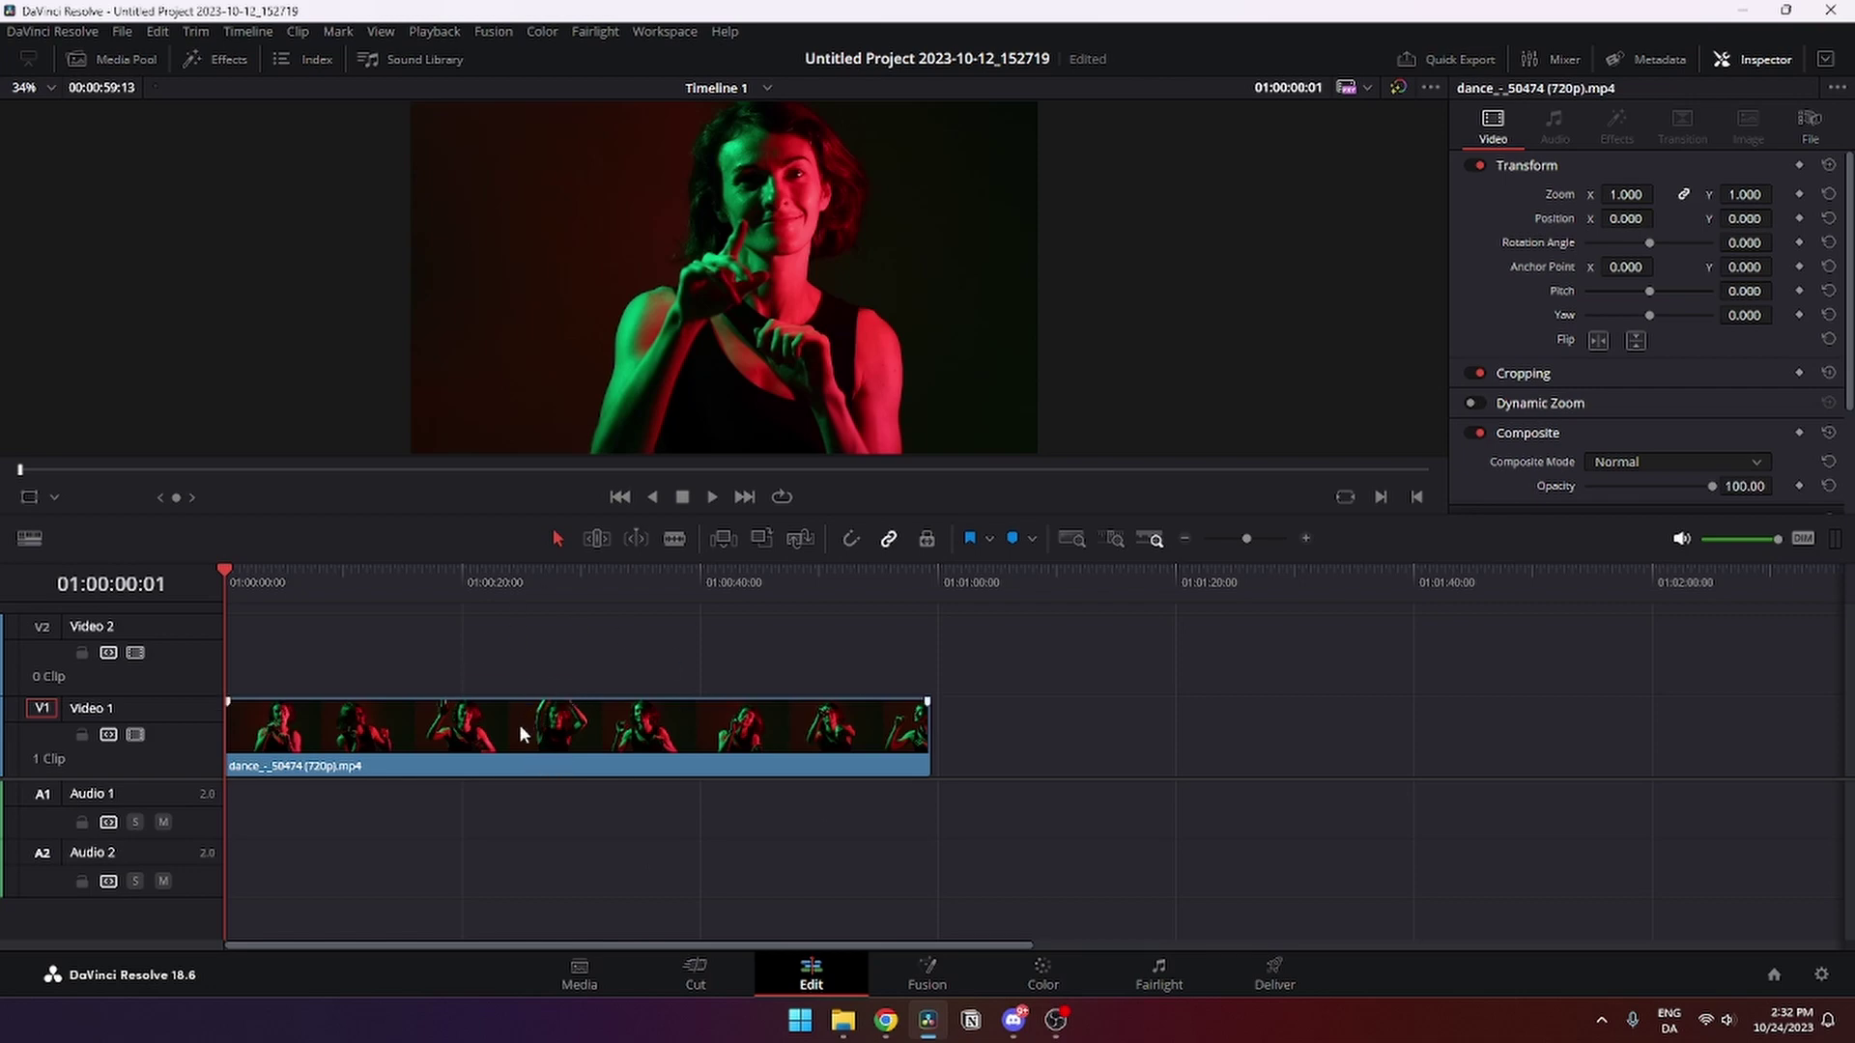
Move the playhead to 01:00:29:07, partway through the dance clip
{"action": "mouse_move", "coordinate": [572, 576]}
{"action": "left_mouse_down"}
{"action": "mouse_move", "coordinate": [590, 576]}
{"action": "mouse_move", "coordinate": [571, 576]}
{"action": "left_mouse_up"}
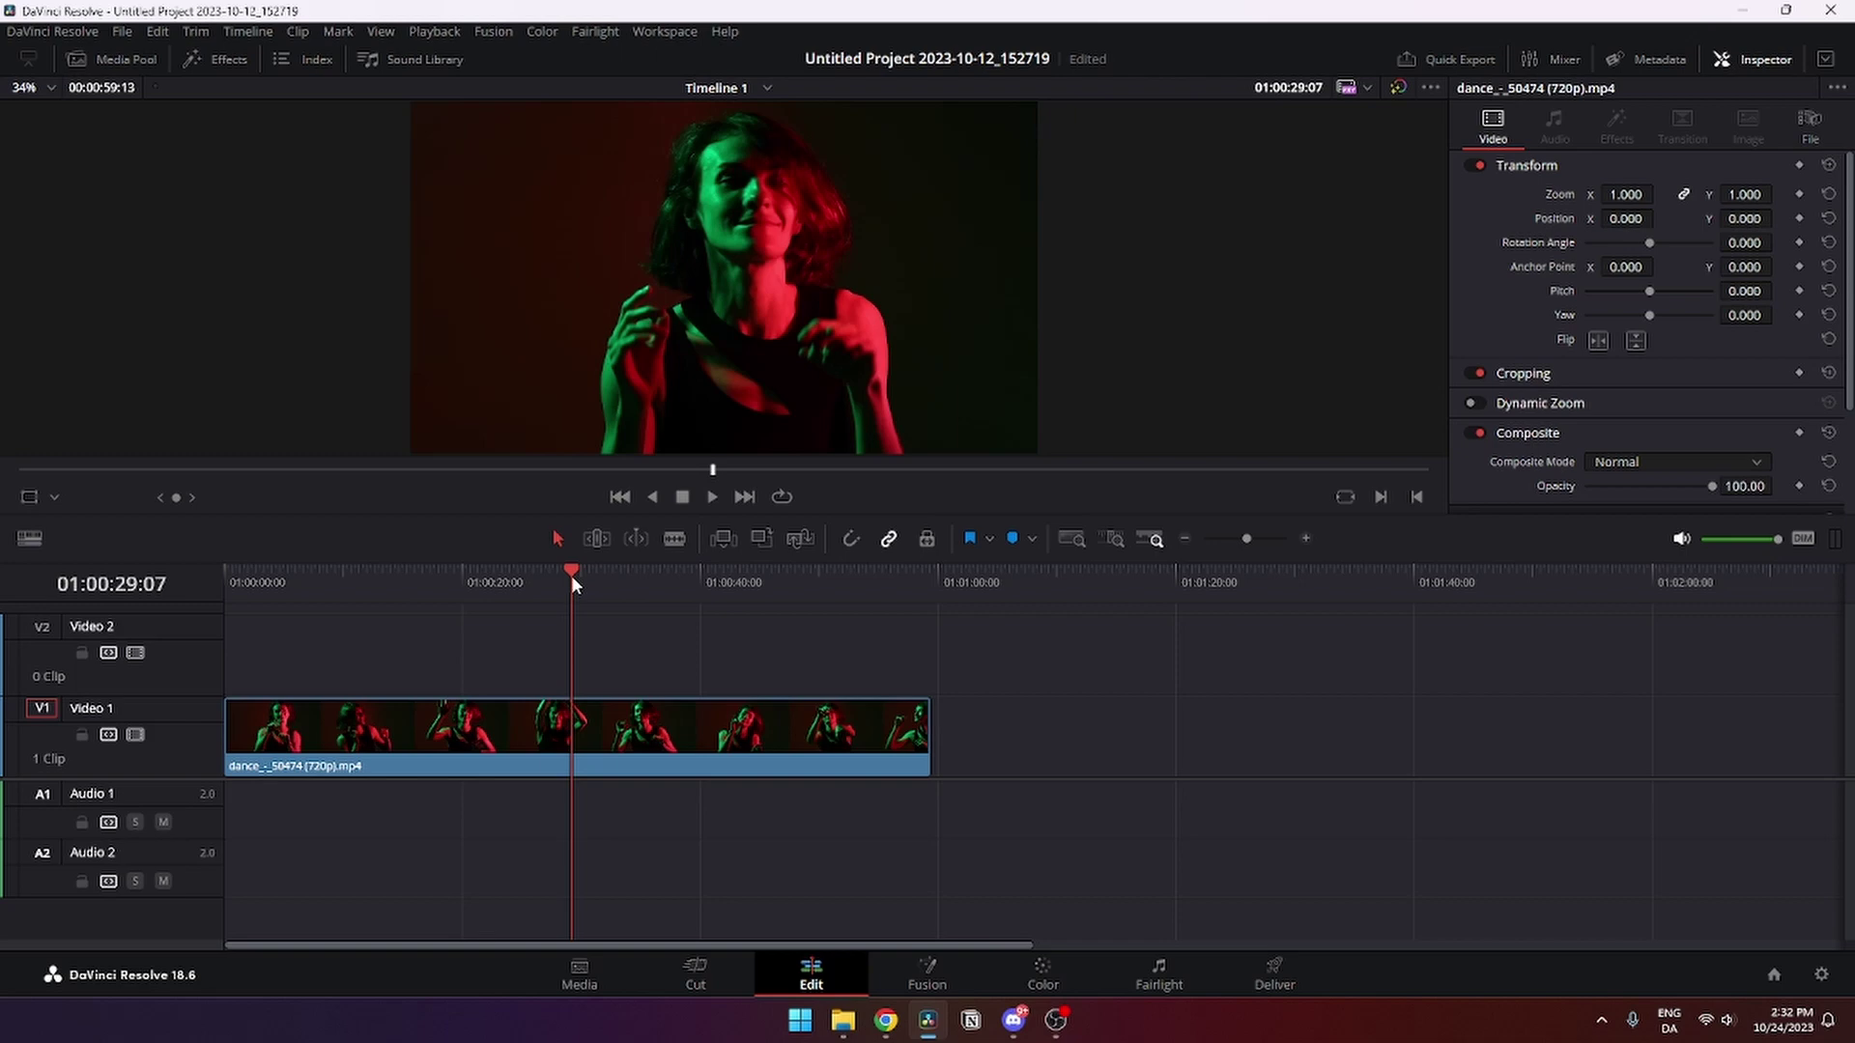
{"action": "scroll", "coordinate": [627, 734], "scroll_direction": "up", "scroll_amount": 1}
{"action": "scroll", "coordinate": [874, 779], "scroll_direction": "up", "scroll_amount": 2}
{"action": "scroll", "coordinate": [907, 776], "scroll_direction": "down", "scroll_amount": 2}
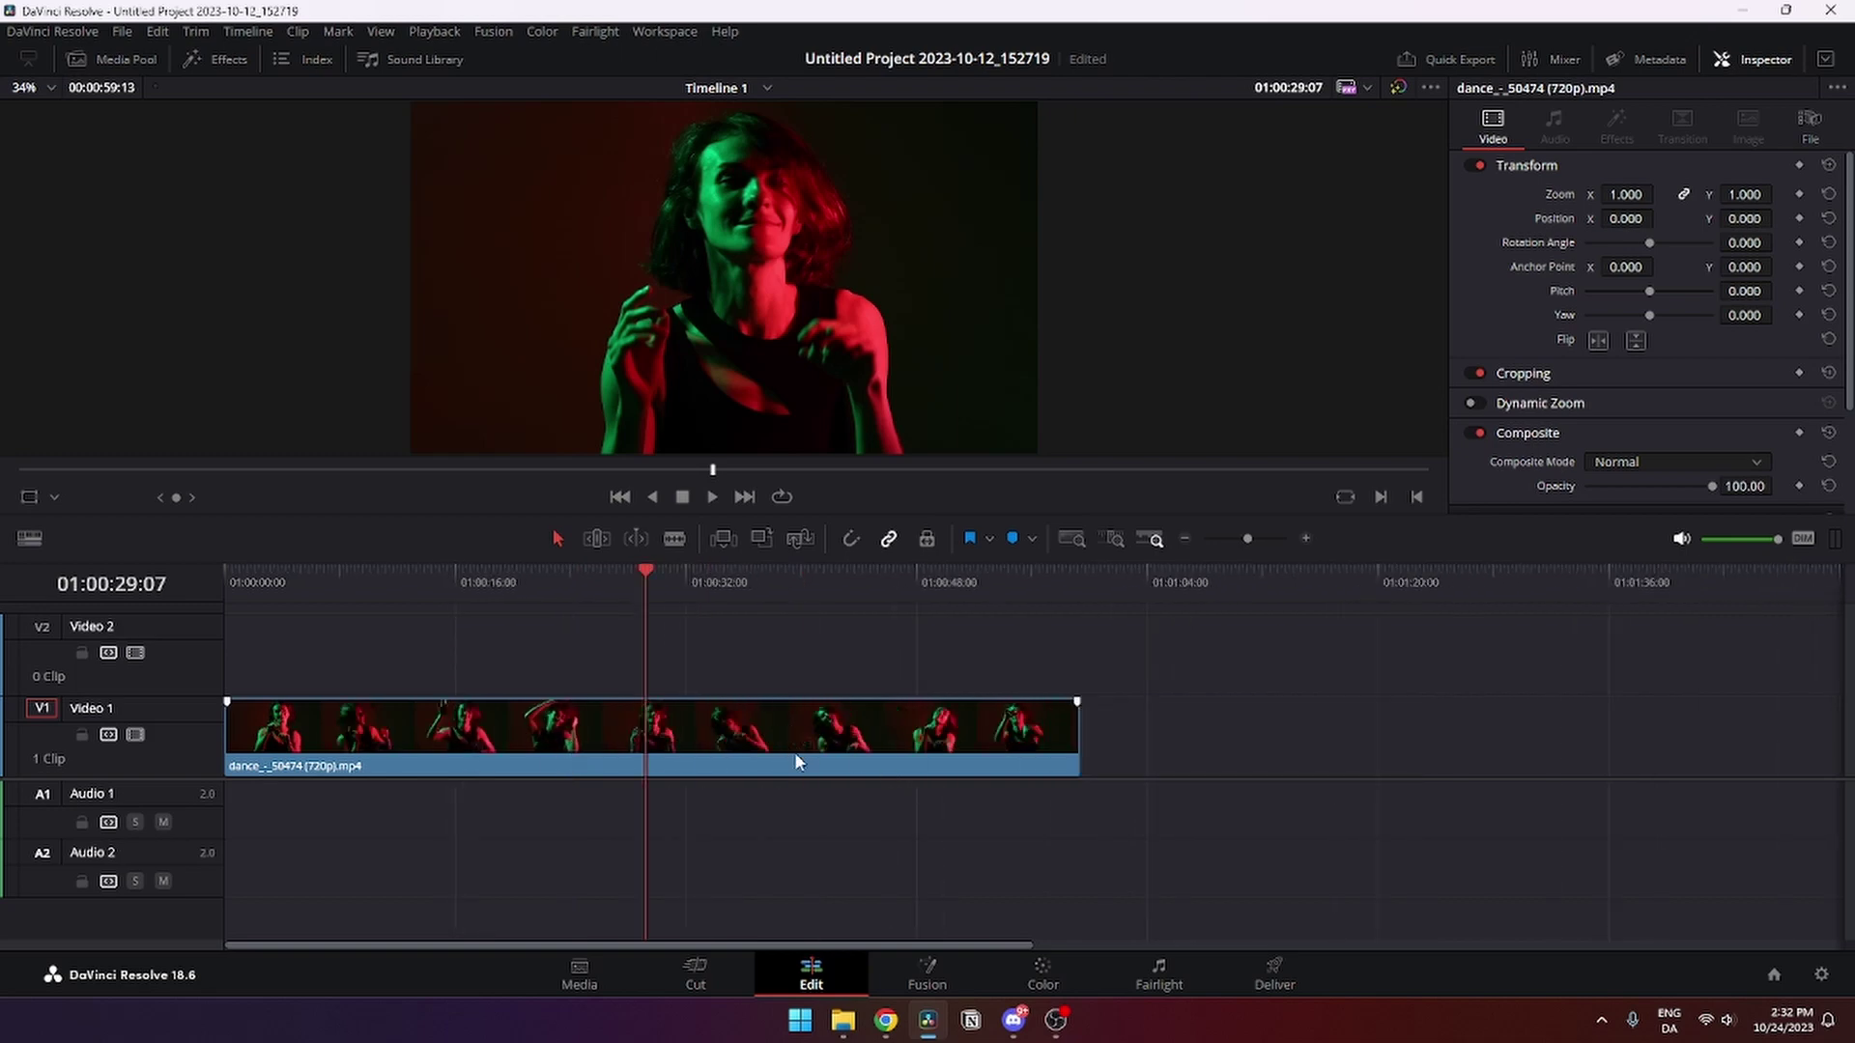
Blade the dance clip at every frame from 01:00:29:07 to about 01:00:30:15, making 40 clips
{"action": "key", "text": "ctrl+b"}
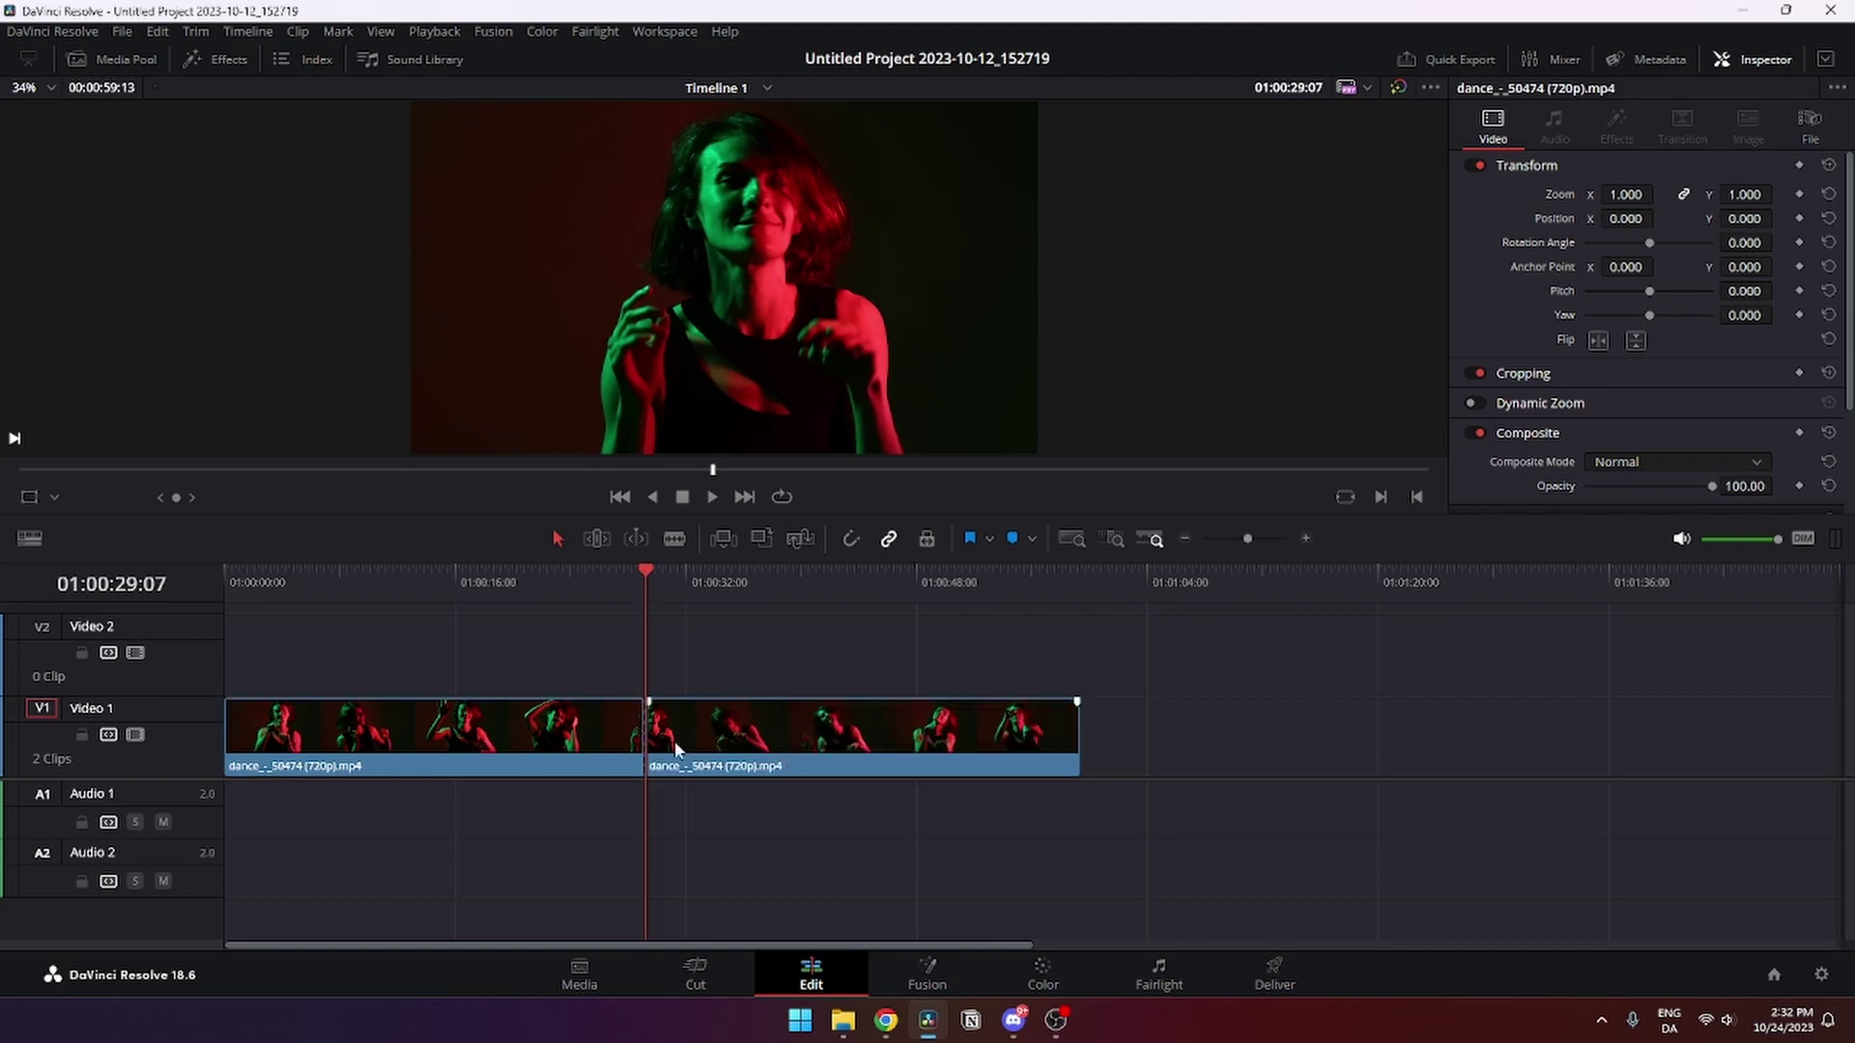
{"action": "key", "text": "Right"}
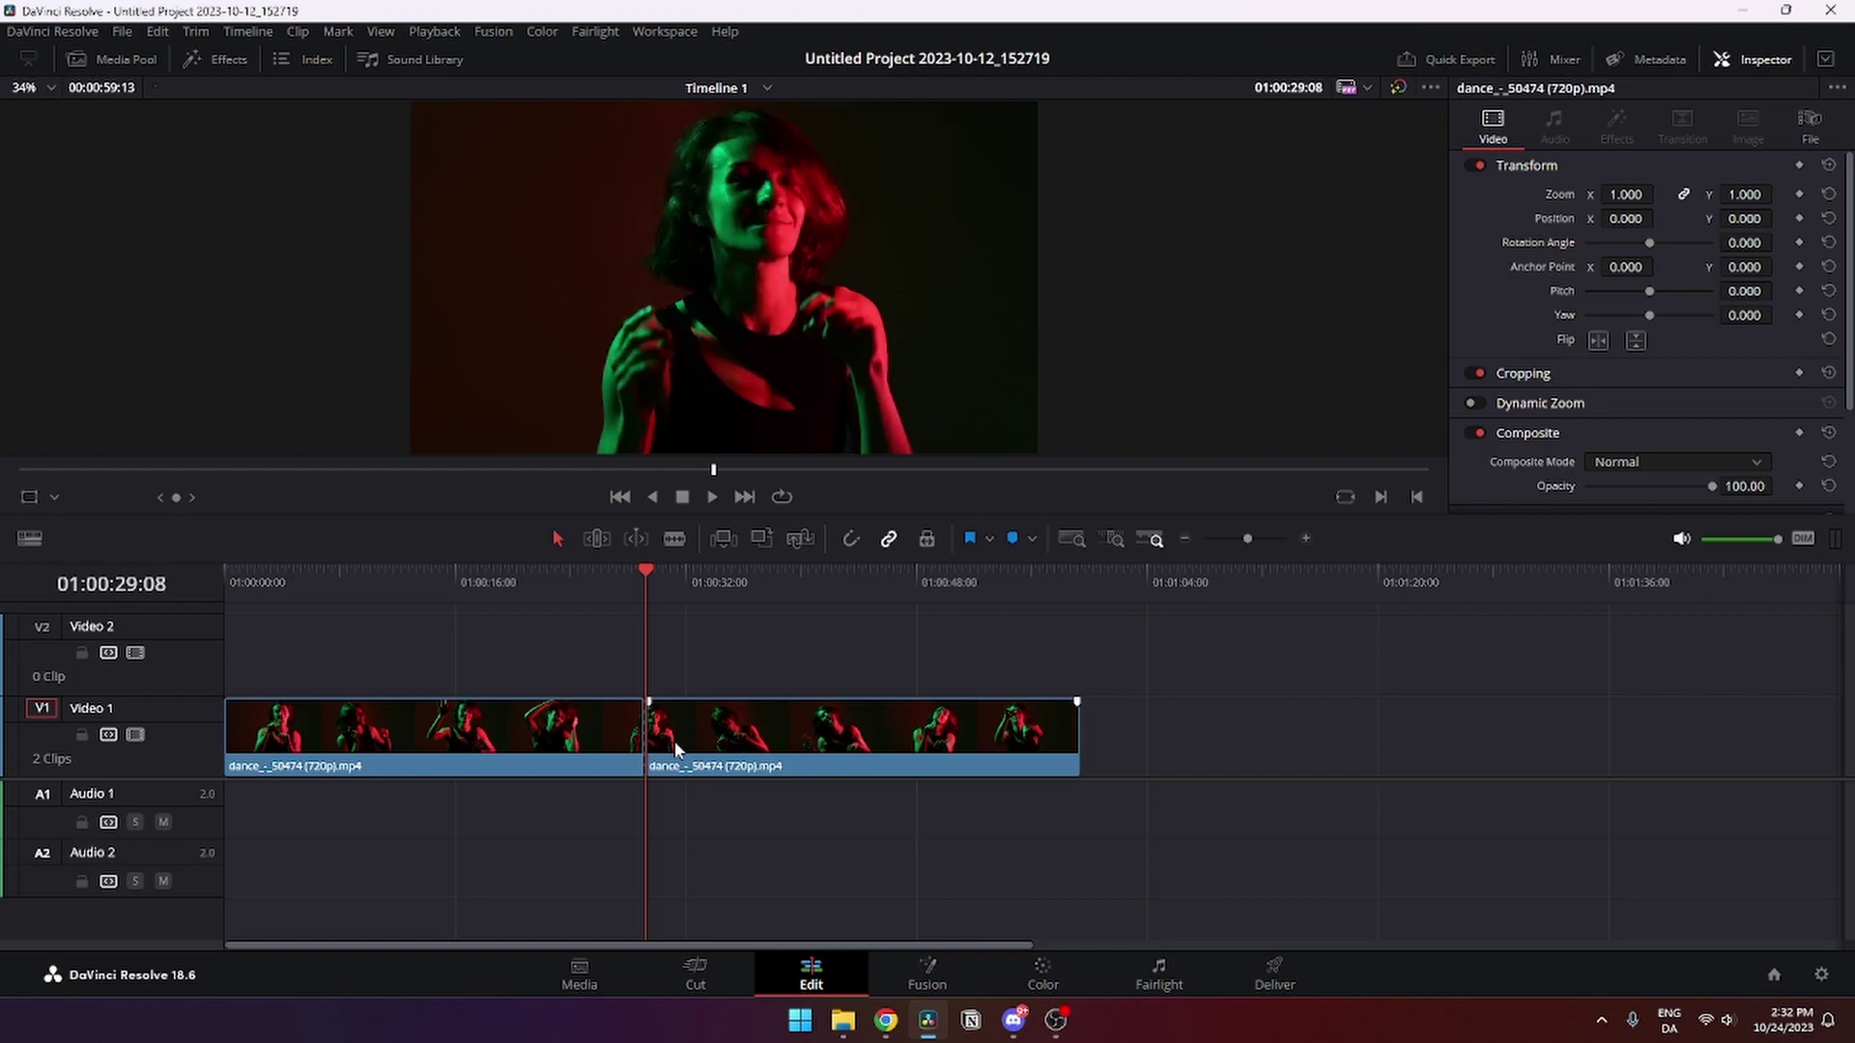
{"action": "scroll", "coordinate": [609, 718], "scroll_direction": "up", "scroll_amount": 5}
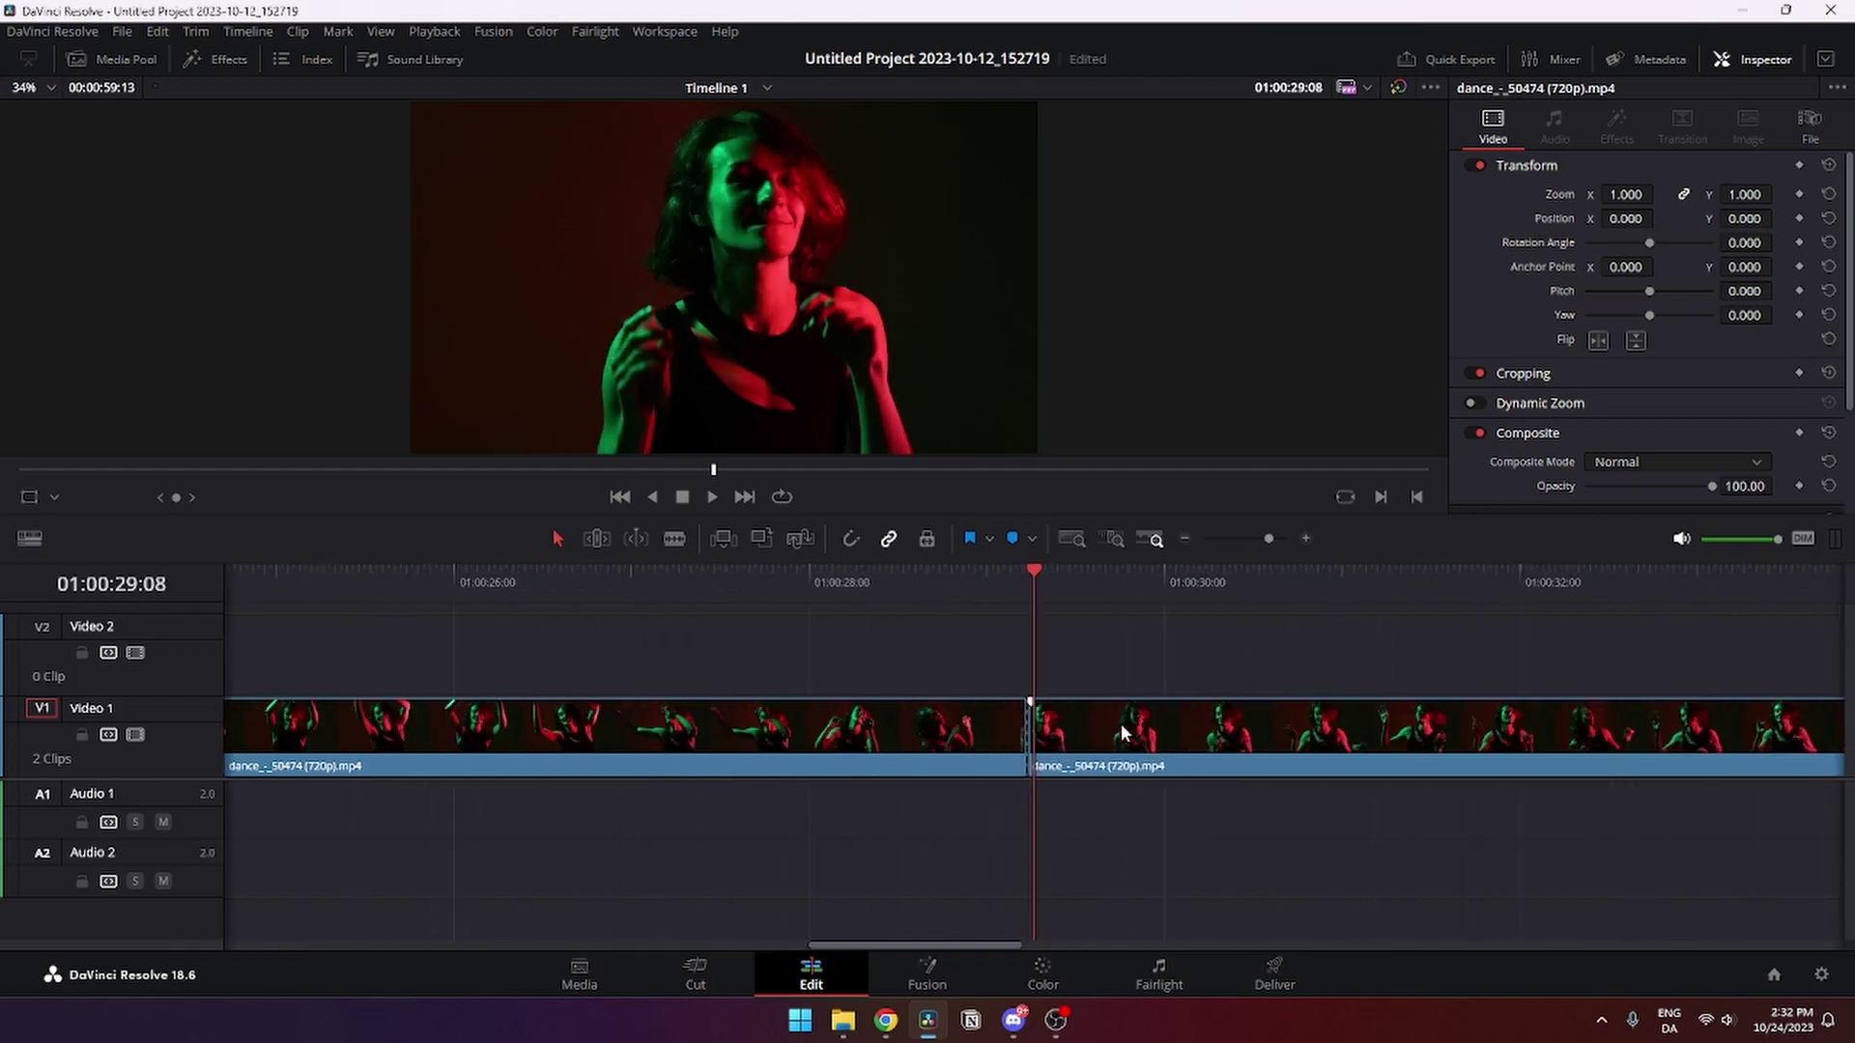
{"action": "key", "text": "ctrl+b"}
{"action": "scroll", "coordinate": [1058, 753], "scroll_direction": "up", "scroll_amount": 2}
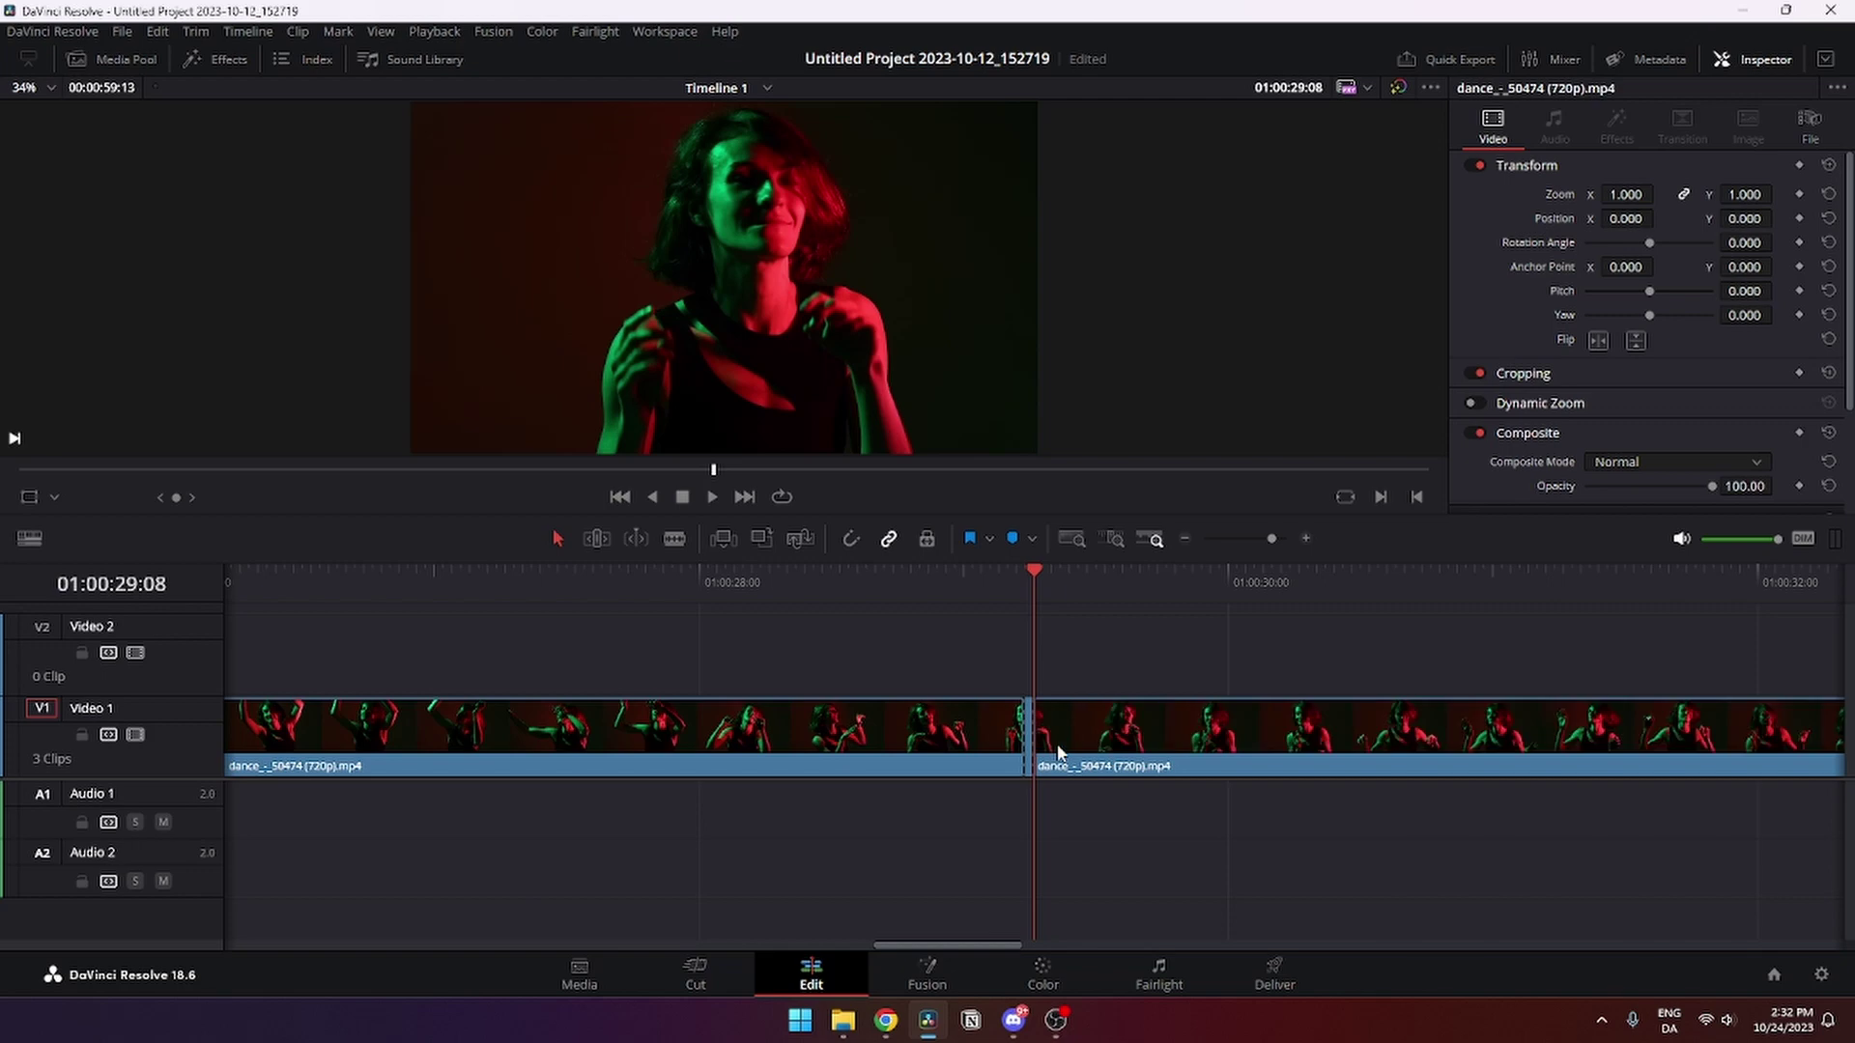
{"action": "key", "text": "Right"}
{"action": "key", "text": "ctrl+b"}
{"action": "key", "text": "Right"}
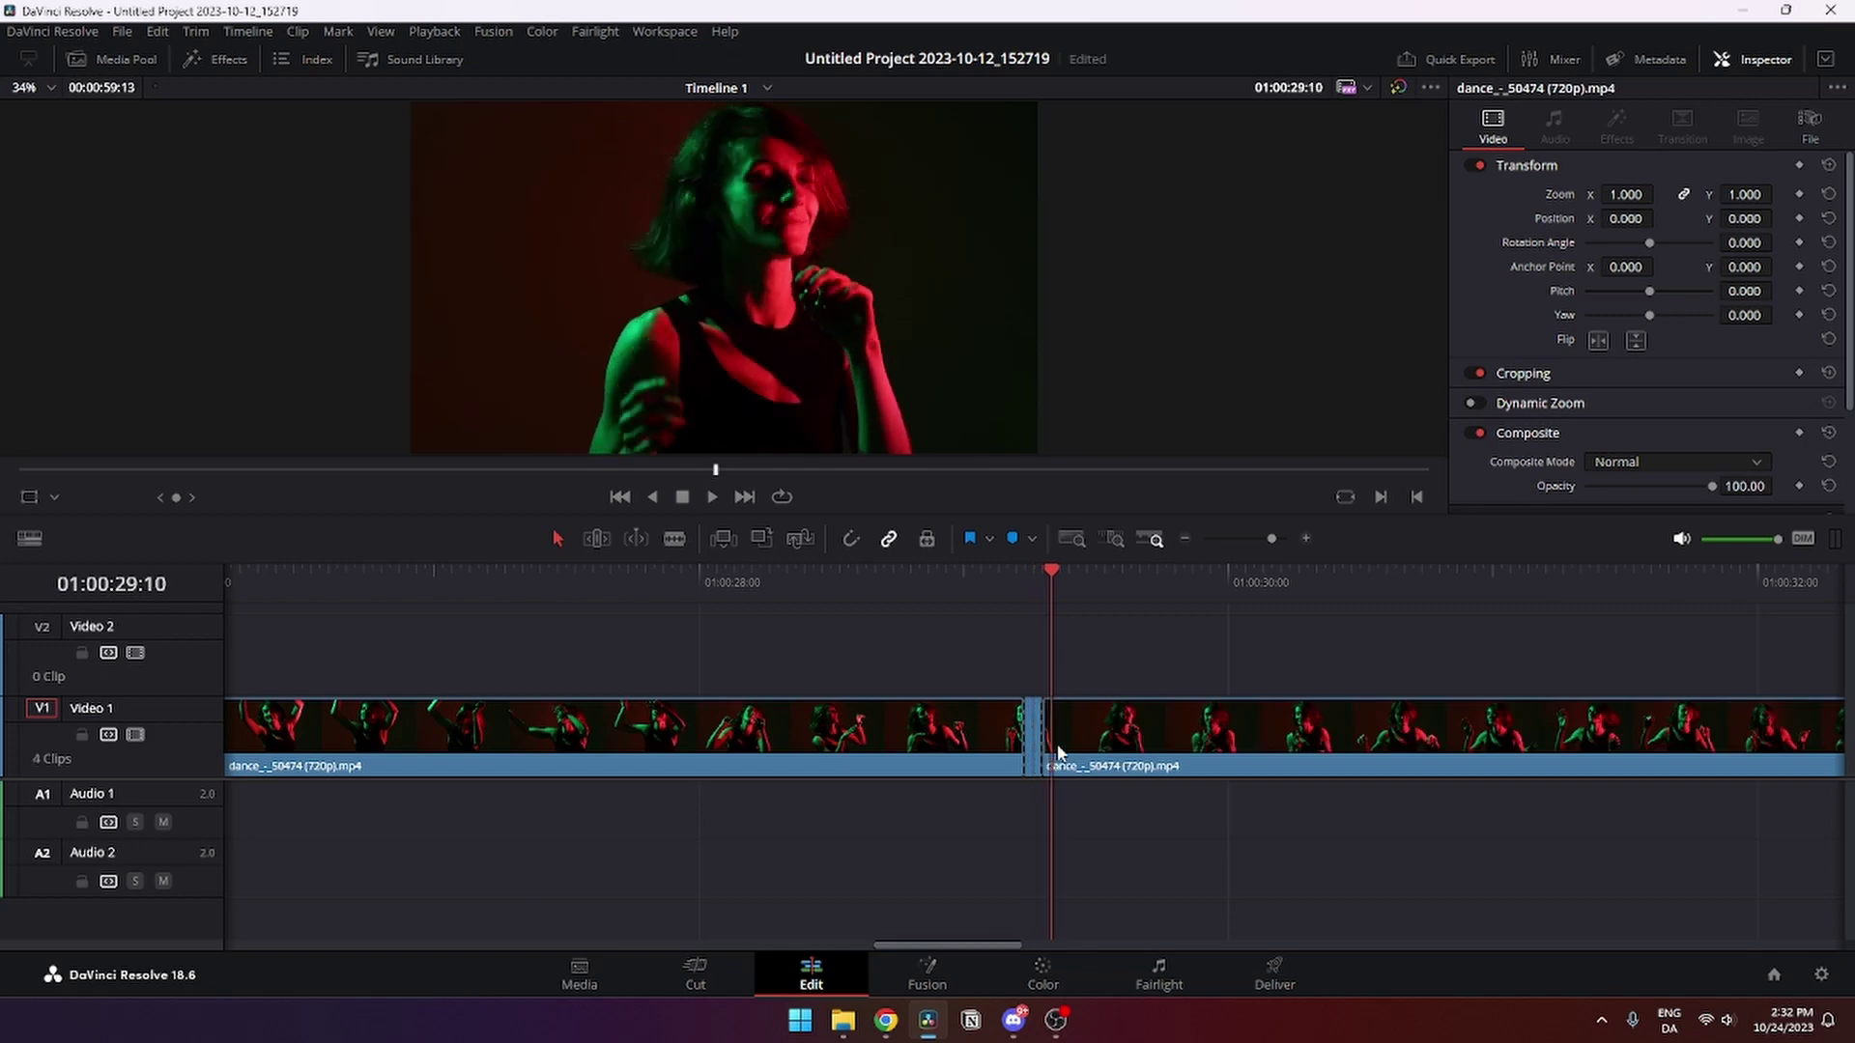
{"action": "key", "text": "ctrl+b"}
{"action": "key", "text": "Right"}
{"action": "key", "text": "ctrl+b"}
{"action": "key", "text": "Right"}
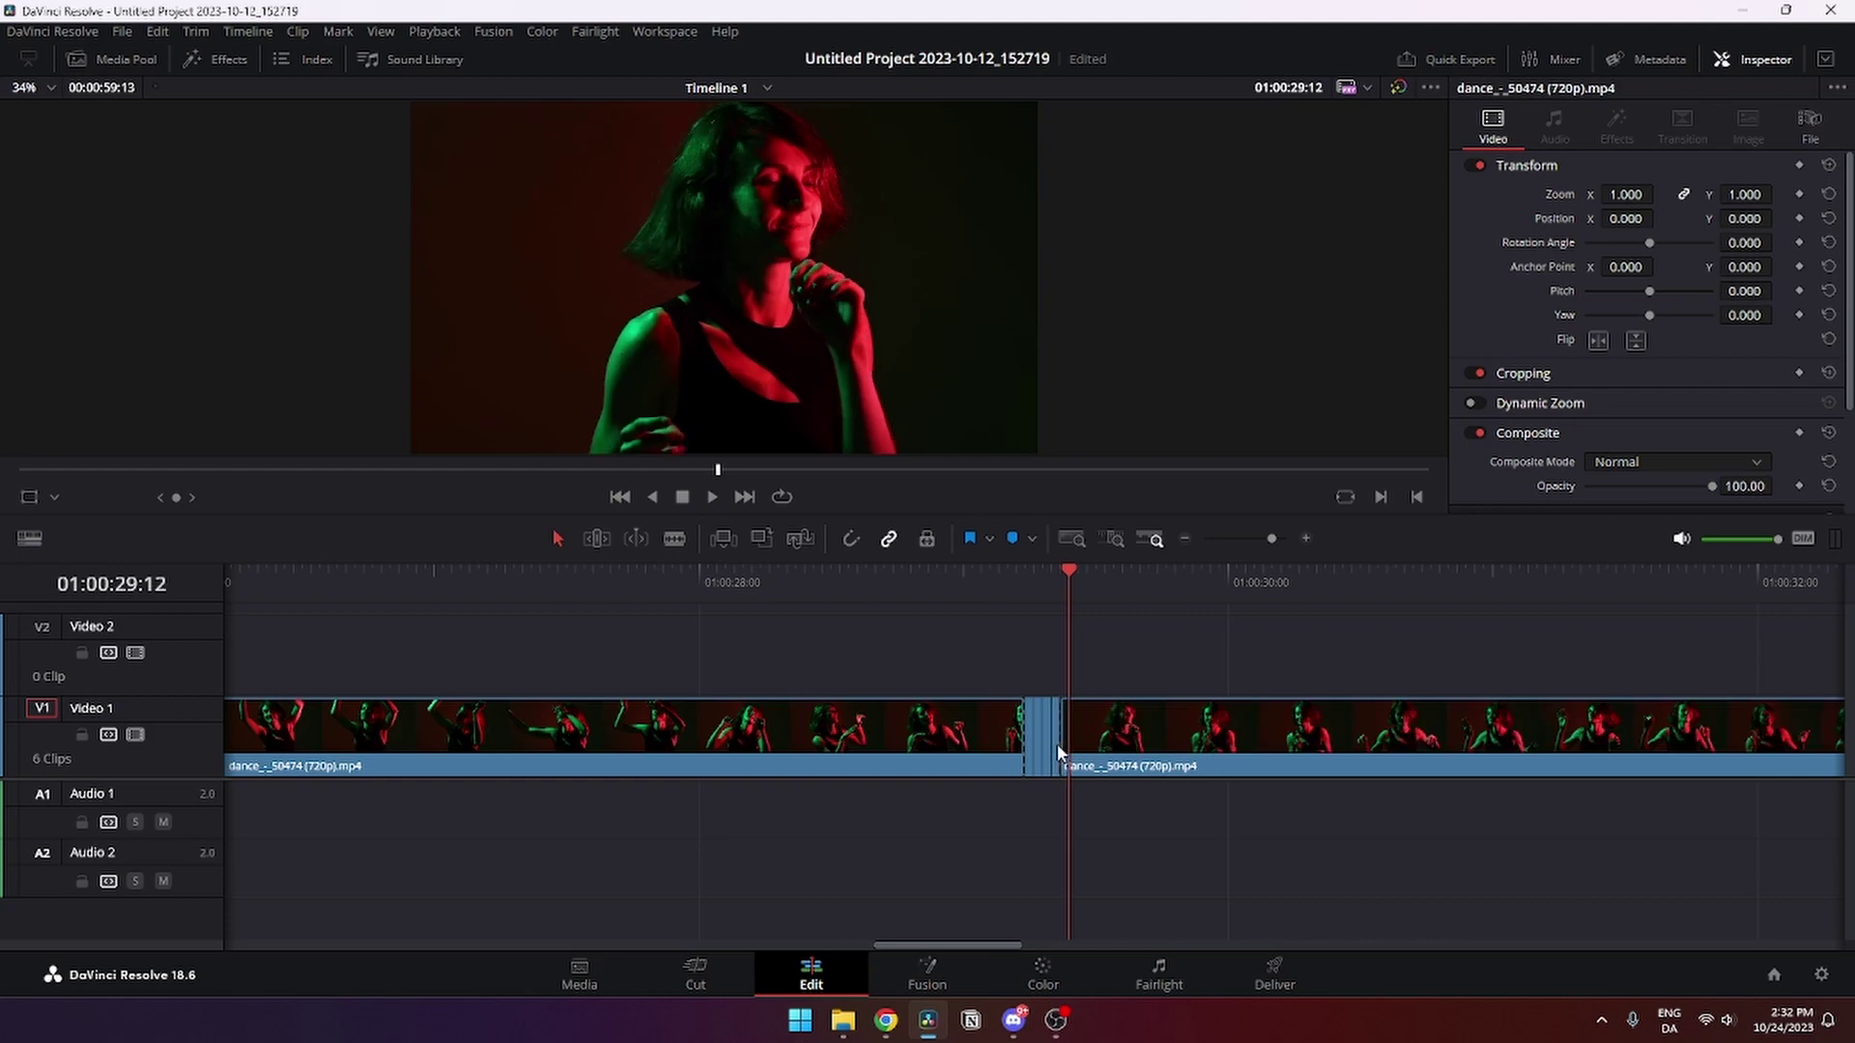
{"action": "key", "text": "ctrl+b"}
{"action": "key", "text": "Right"}
{"action": "key", "text": "ctrl+b"}
{"action": "key", "text": "Right"}
{"action": "key", "text": "ctrl+b"}
{"action": "key", "text": "Right"}
{"action": "key", "text": "ctrl+b"}
{"action": "key", "text": "Right"}
{"action": "key", "text": "ctrl+b"}
{"action": "key", "text": "Right"}
{"action": "key", "text": "ctrl+b"}
{"action": "key", "text": "Right"}
{"action": "key", "text": "ctrl+b"}
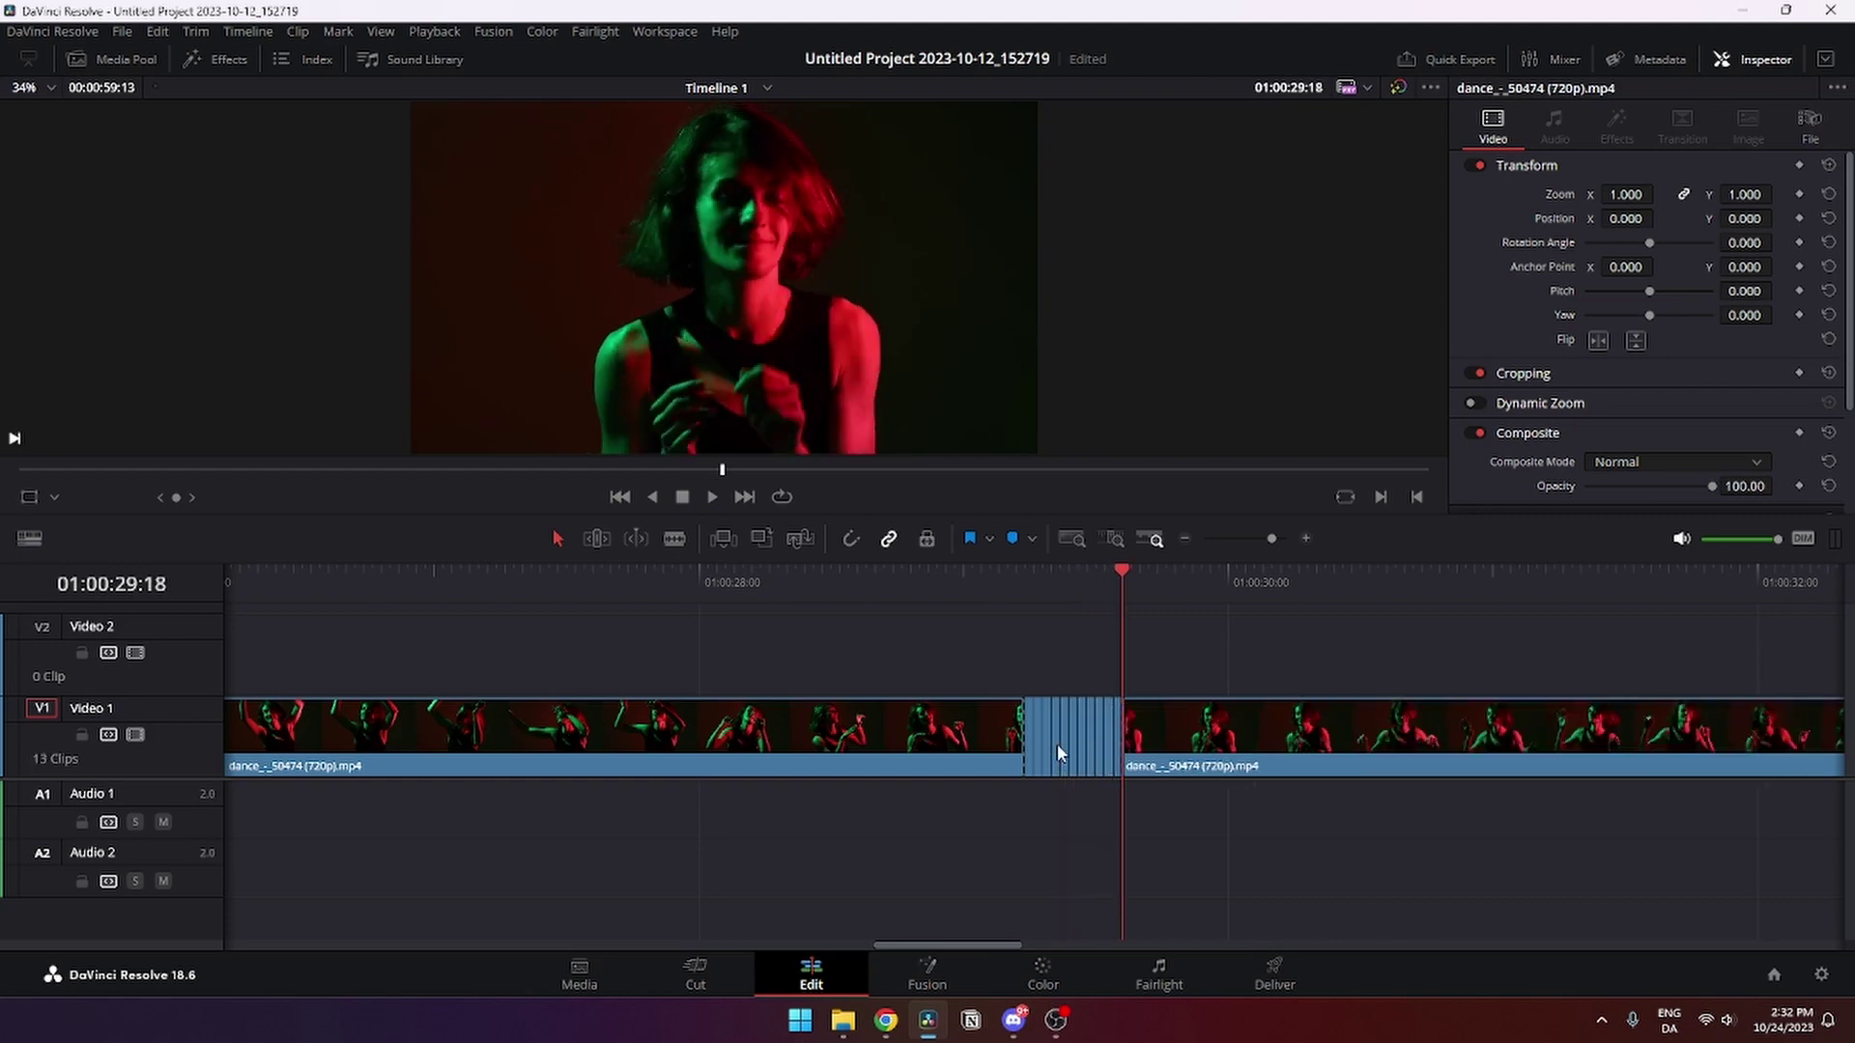
{"action": "key", "text": "Right"}
{"action": "key", "text": "ctrl+b"}
{"action": "key", "text": "Right"}
{"action": "key", "text": "ctrl+b"}
{"action": "key", "text": "Right"}
{"action": "key", "text": "ctrl+b"}
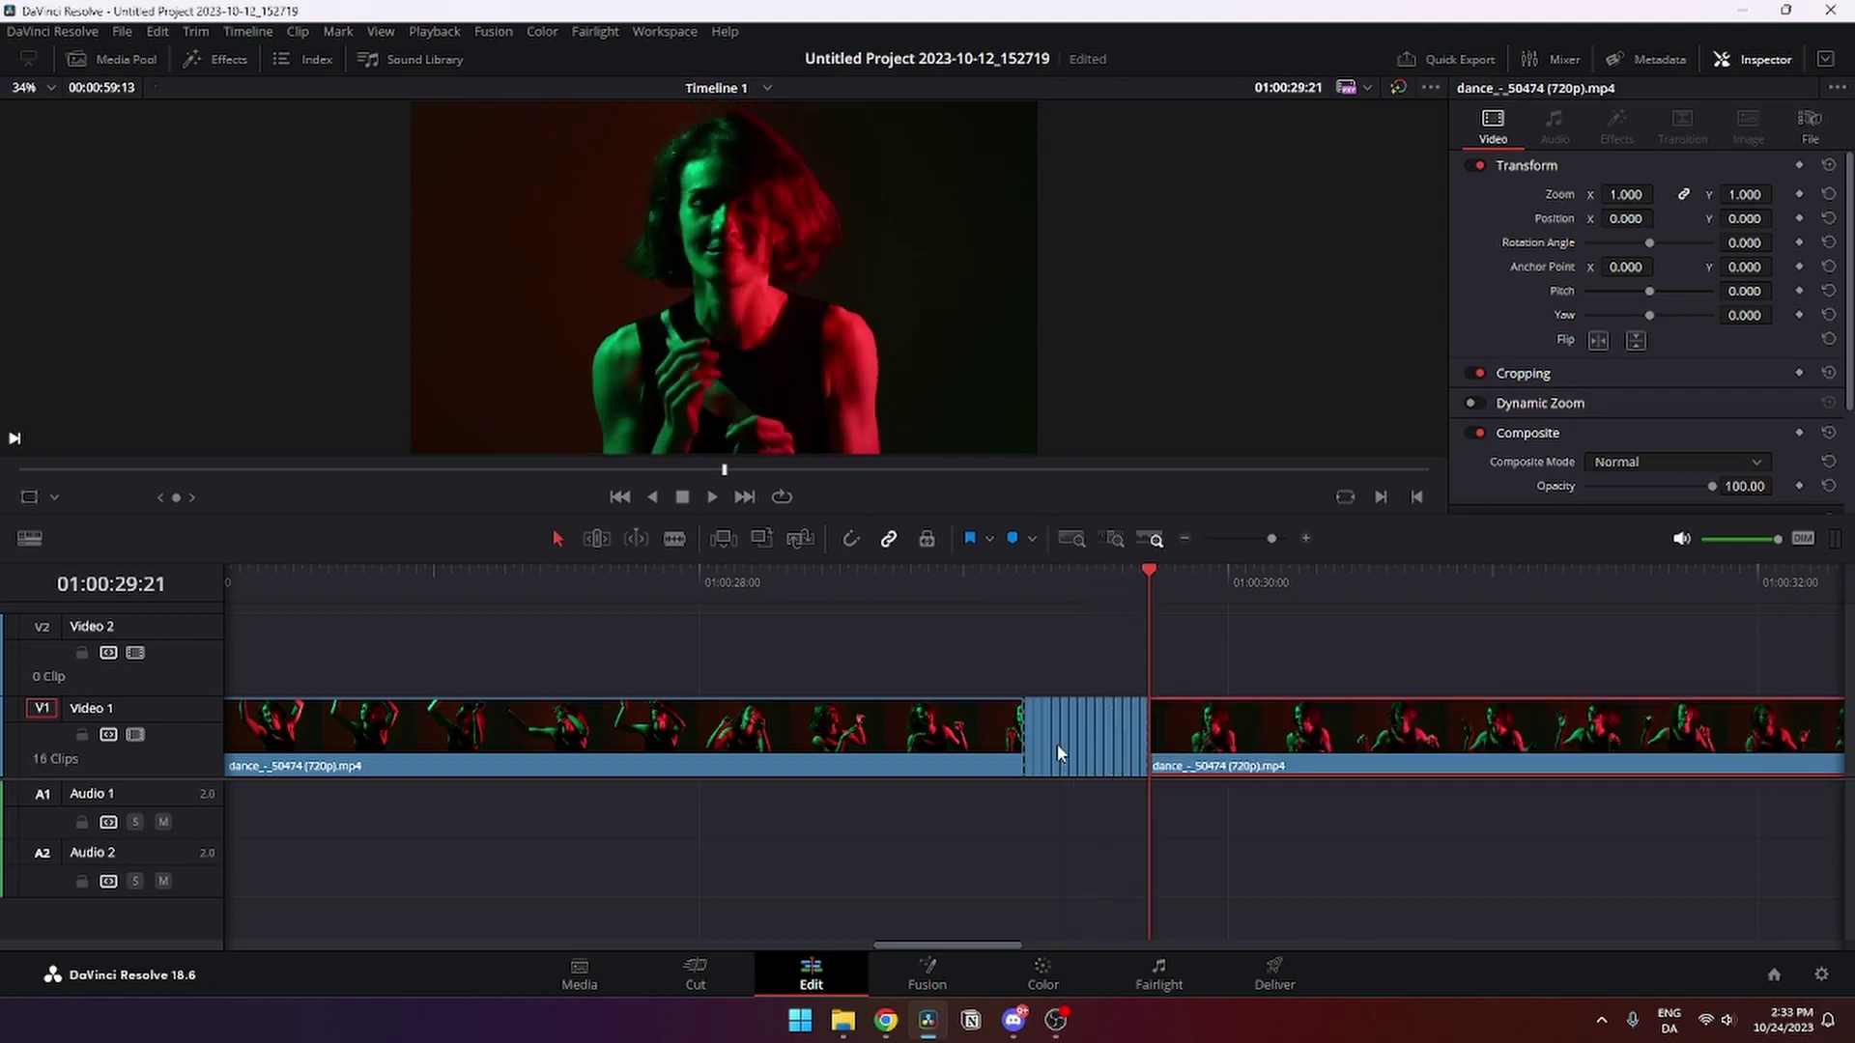
{"action": "key", "text": "Right"}
{"action": "key", "text": "ctrl+b"}
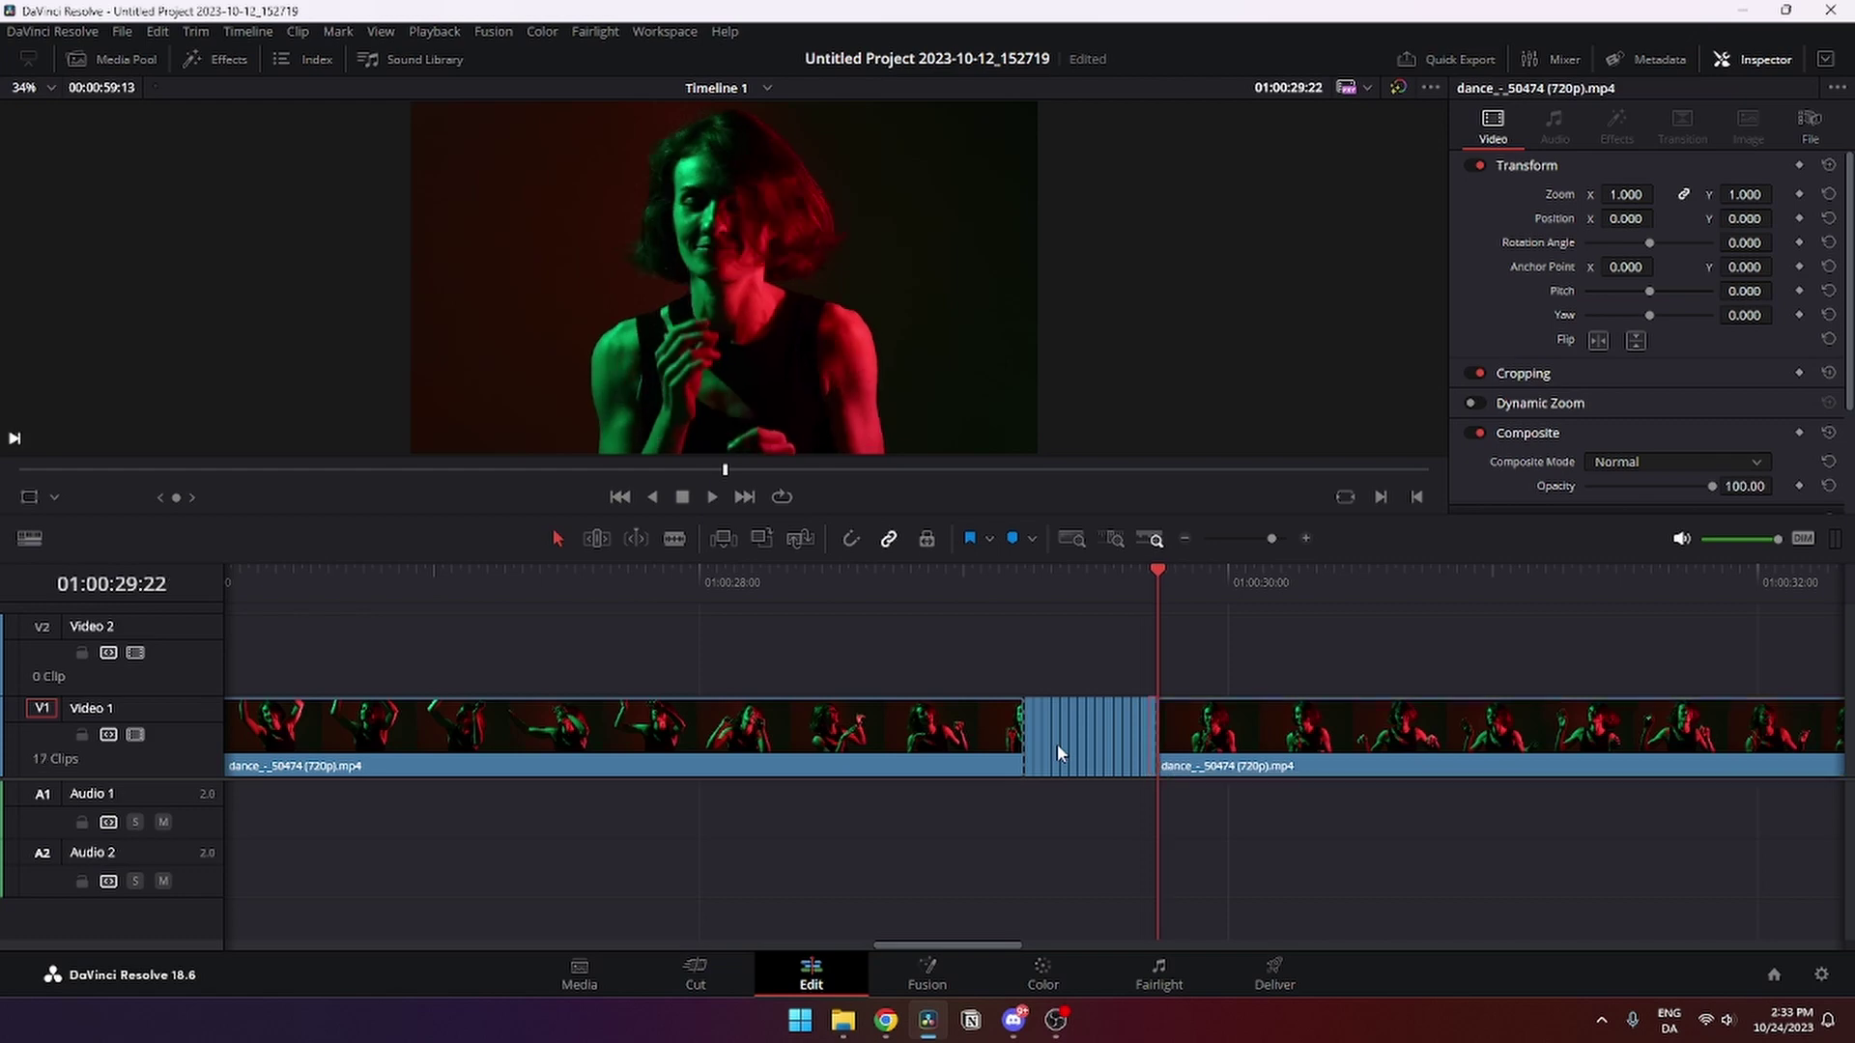
{"action": "key", "text": "Right"}
{"action": "key", "text": "ctrl+b"}
{"action": "key", "text": "Right"}
{"action": "key", "text": "ctrl+b"}
{"action": "key", "text": "Right"}
{"action": "key", "text": "ctrl+b"}
{"action": "key", "text": "Right"}
{"action": "key", "text": "ctrl+b"}
{"action": "key", "text": "Right"}
{"action": "key", "text": "ctrl+b"}
{"action": "key", "text": "Right"}
{"action": "key", "text": "ctrl+b"}
{"action": "key", "text": "Right"}
{"action": "key", "text": "ctrl+b"}
{"action": "key", "text": "Right"}
{"action": "key", "text": "ctrl+b"}
{"action": "key", "text": "Right"}
{"action": "key", "text": "ctrl+b"}
{"action": "key", "text": "Right"}
{"action": "key", "text": "ctrl+b"}
{"action": "key", "text": "Right"}
{"action": "key", "text": "ctrl+b"}
{"action": "key", "text": "Right"}
{"action": "key", "text": "ctrl+b"}
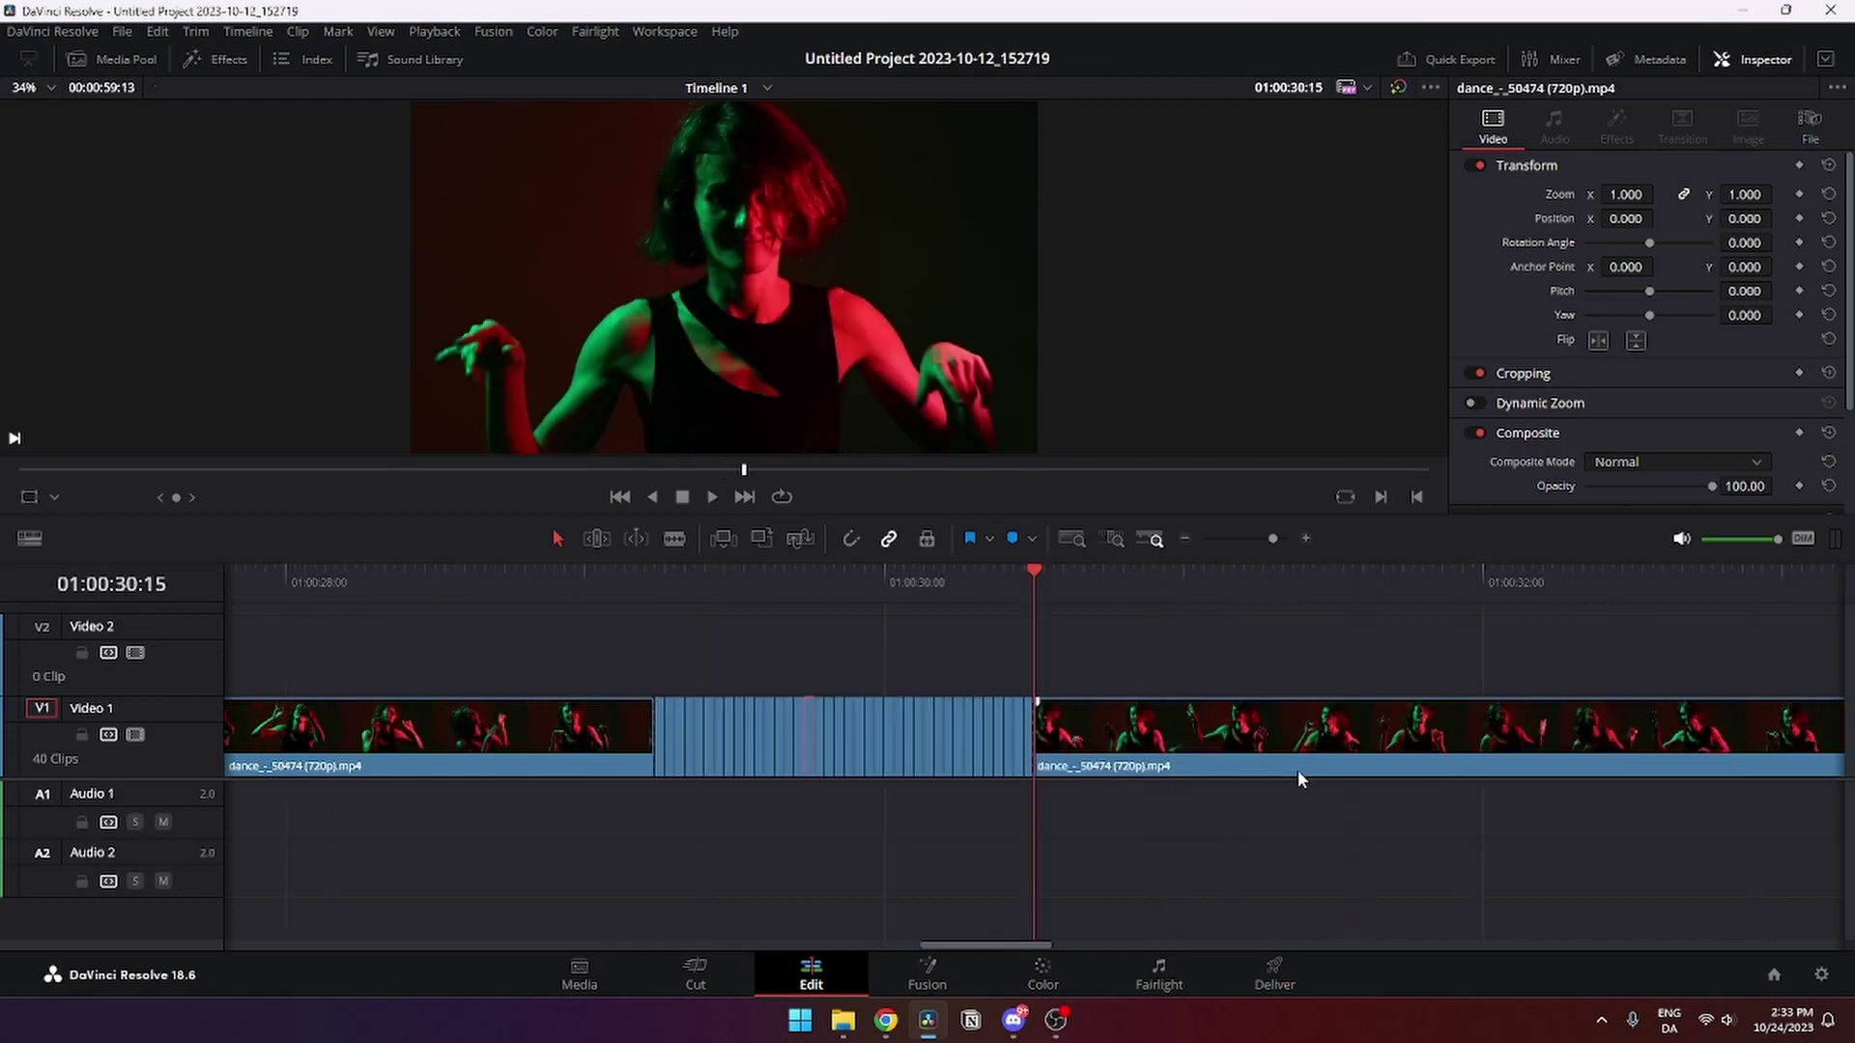
{"action": "scroll", "coordinate": [849, 762], "scroll_direction": "up", "scroll_amount": 2}
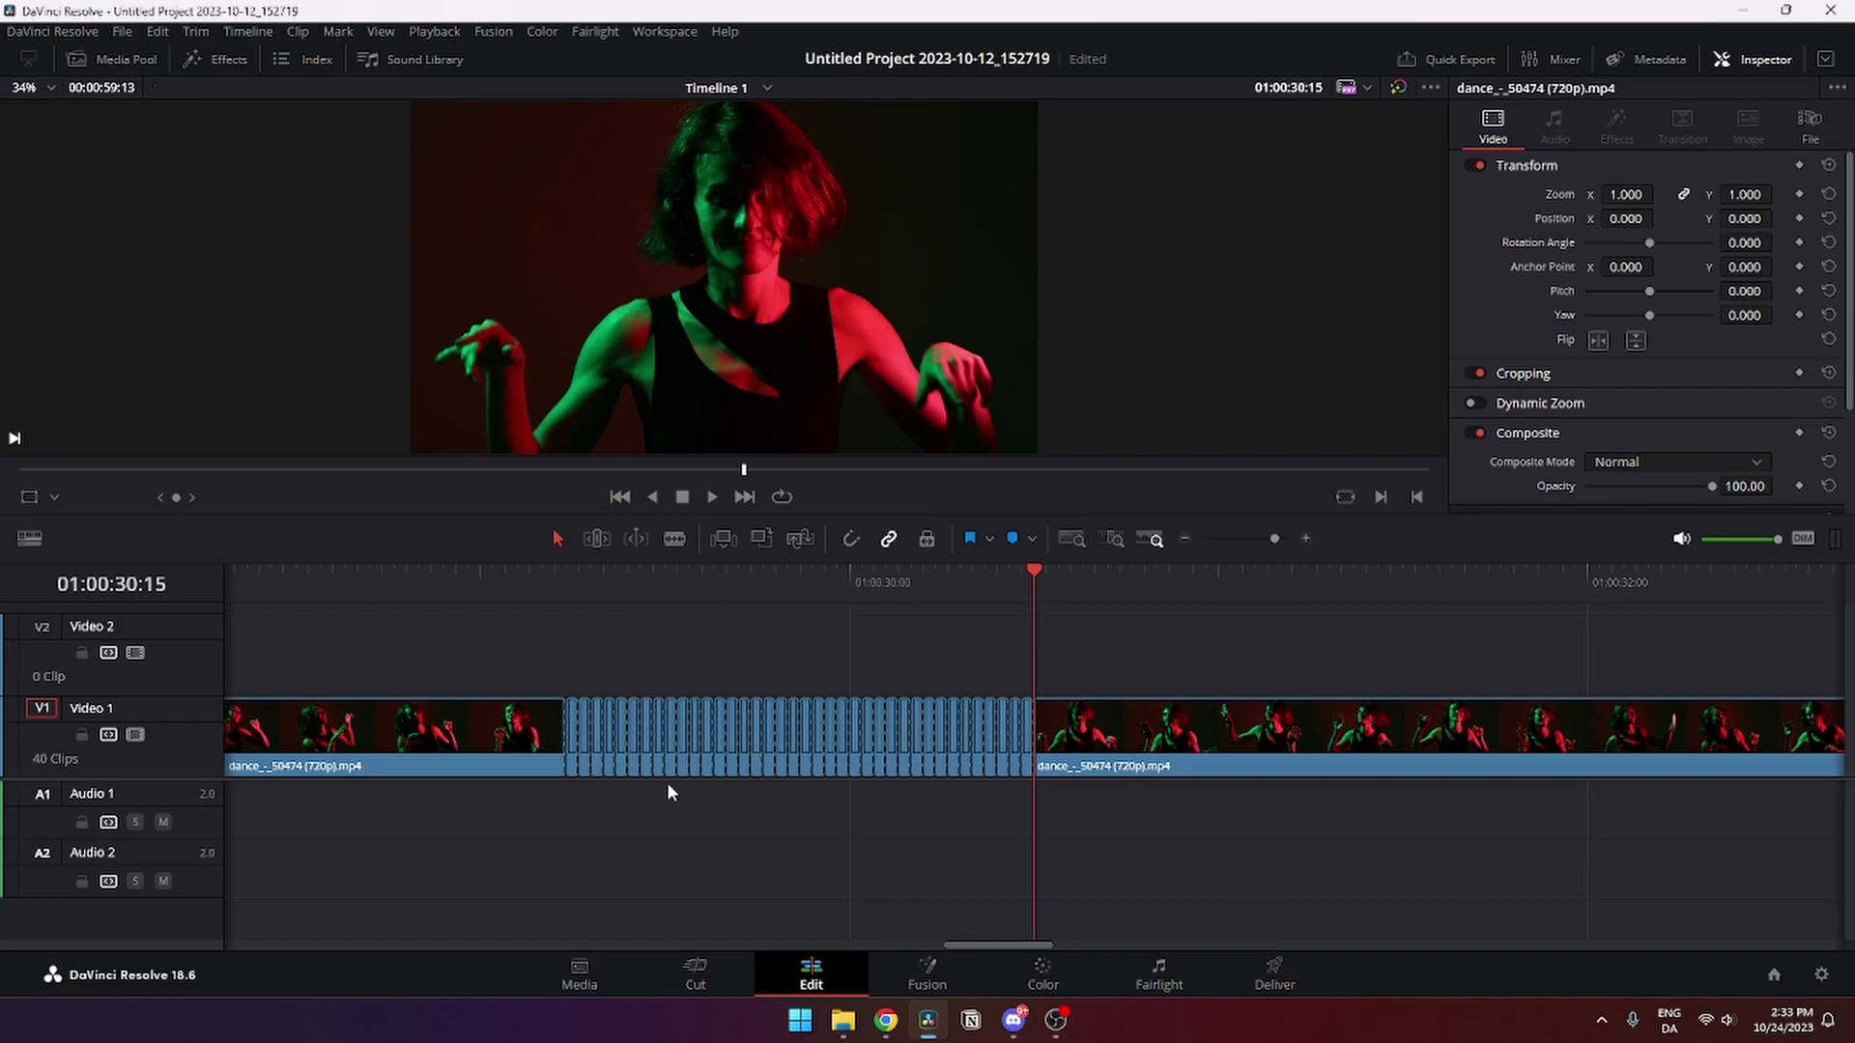
Add alternating one-frame pieces on Video 1 to the selection
{"action": "left_click", "coordinate": [610, 721], "text": "ctrl"}
{"action": "left_click", "coordinate": [634, 732], "text": "ctrl"}
{"action": "left_click", "coordinate": [681, 725], "text": "ctrl"}
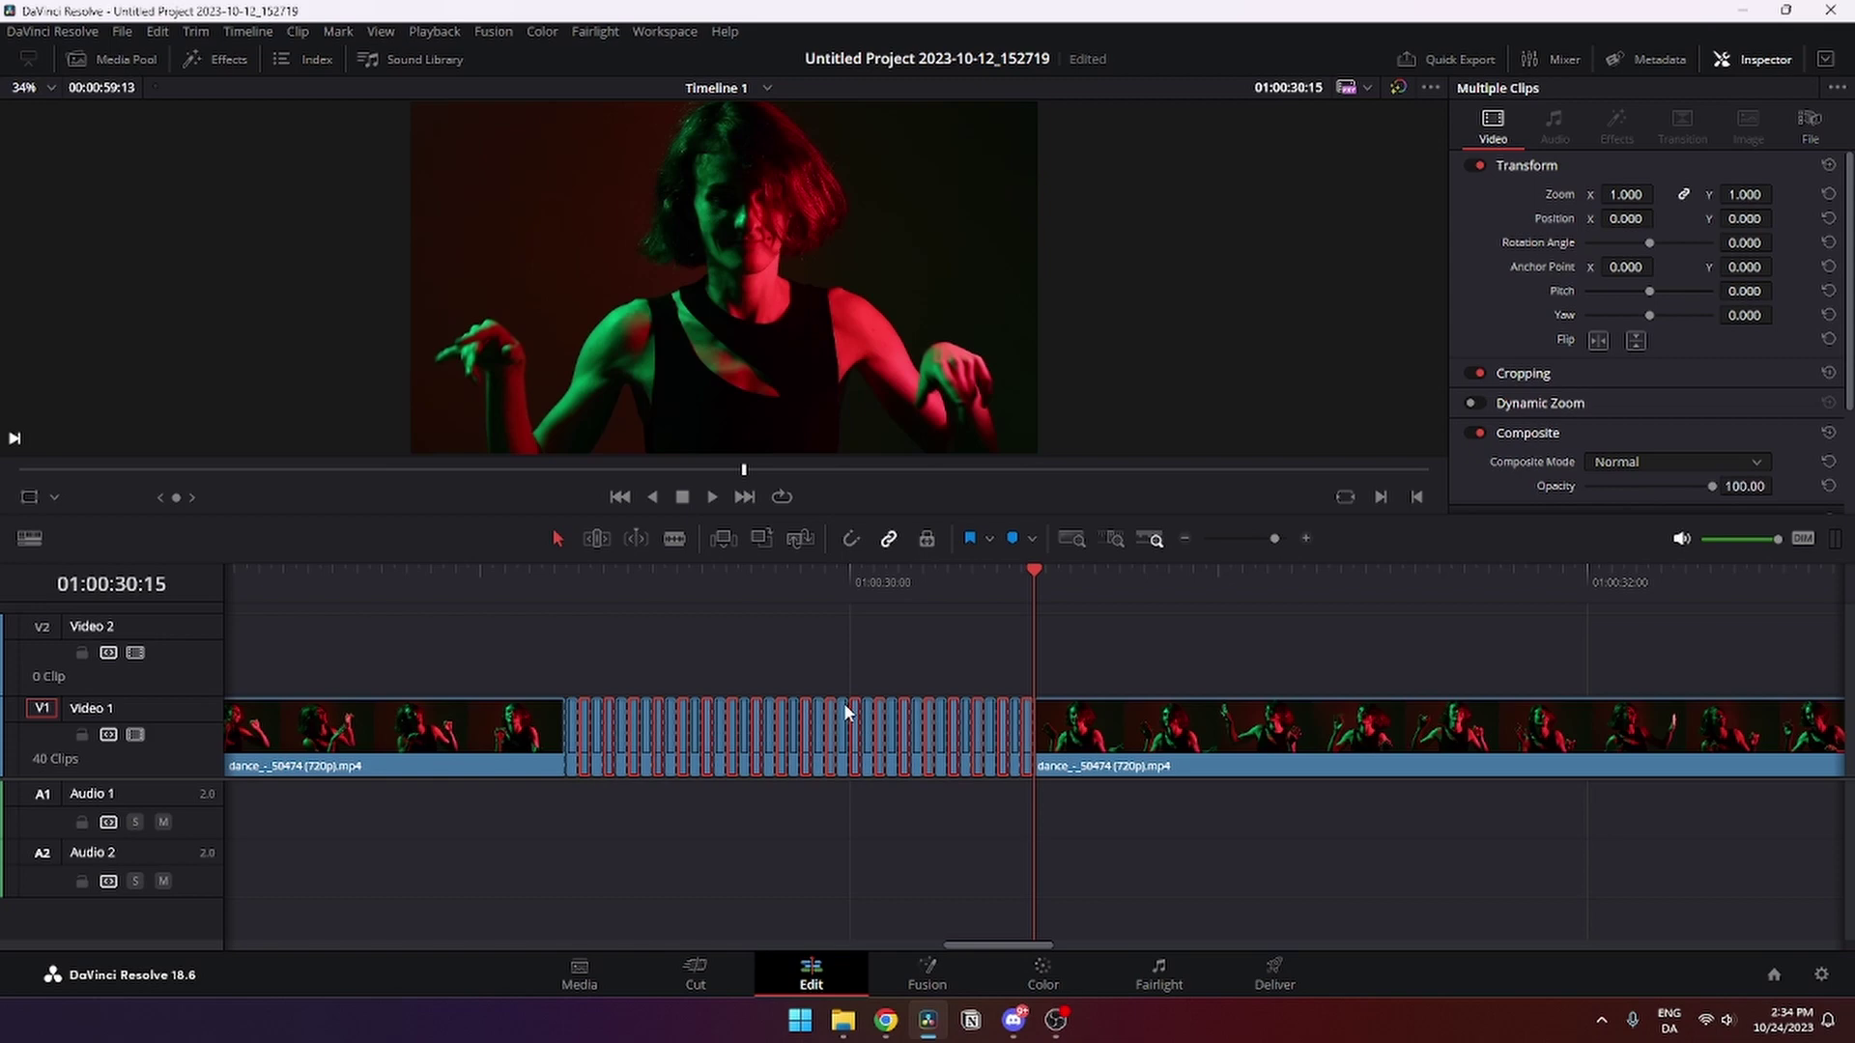
Undo the recent cuts, save the project, then restore the per-frame cuts
{"action": "key", "text": "ctrl+z"}
{"action": "key", "text": "ctrl+s"}
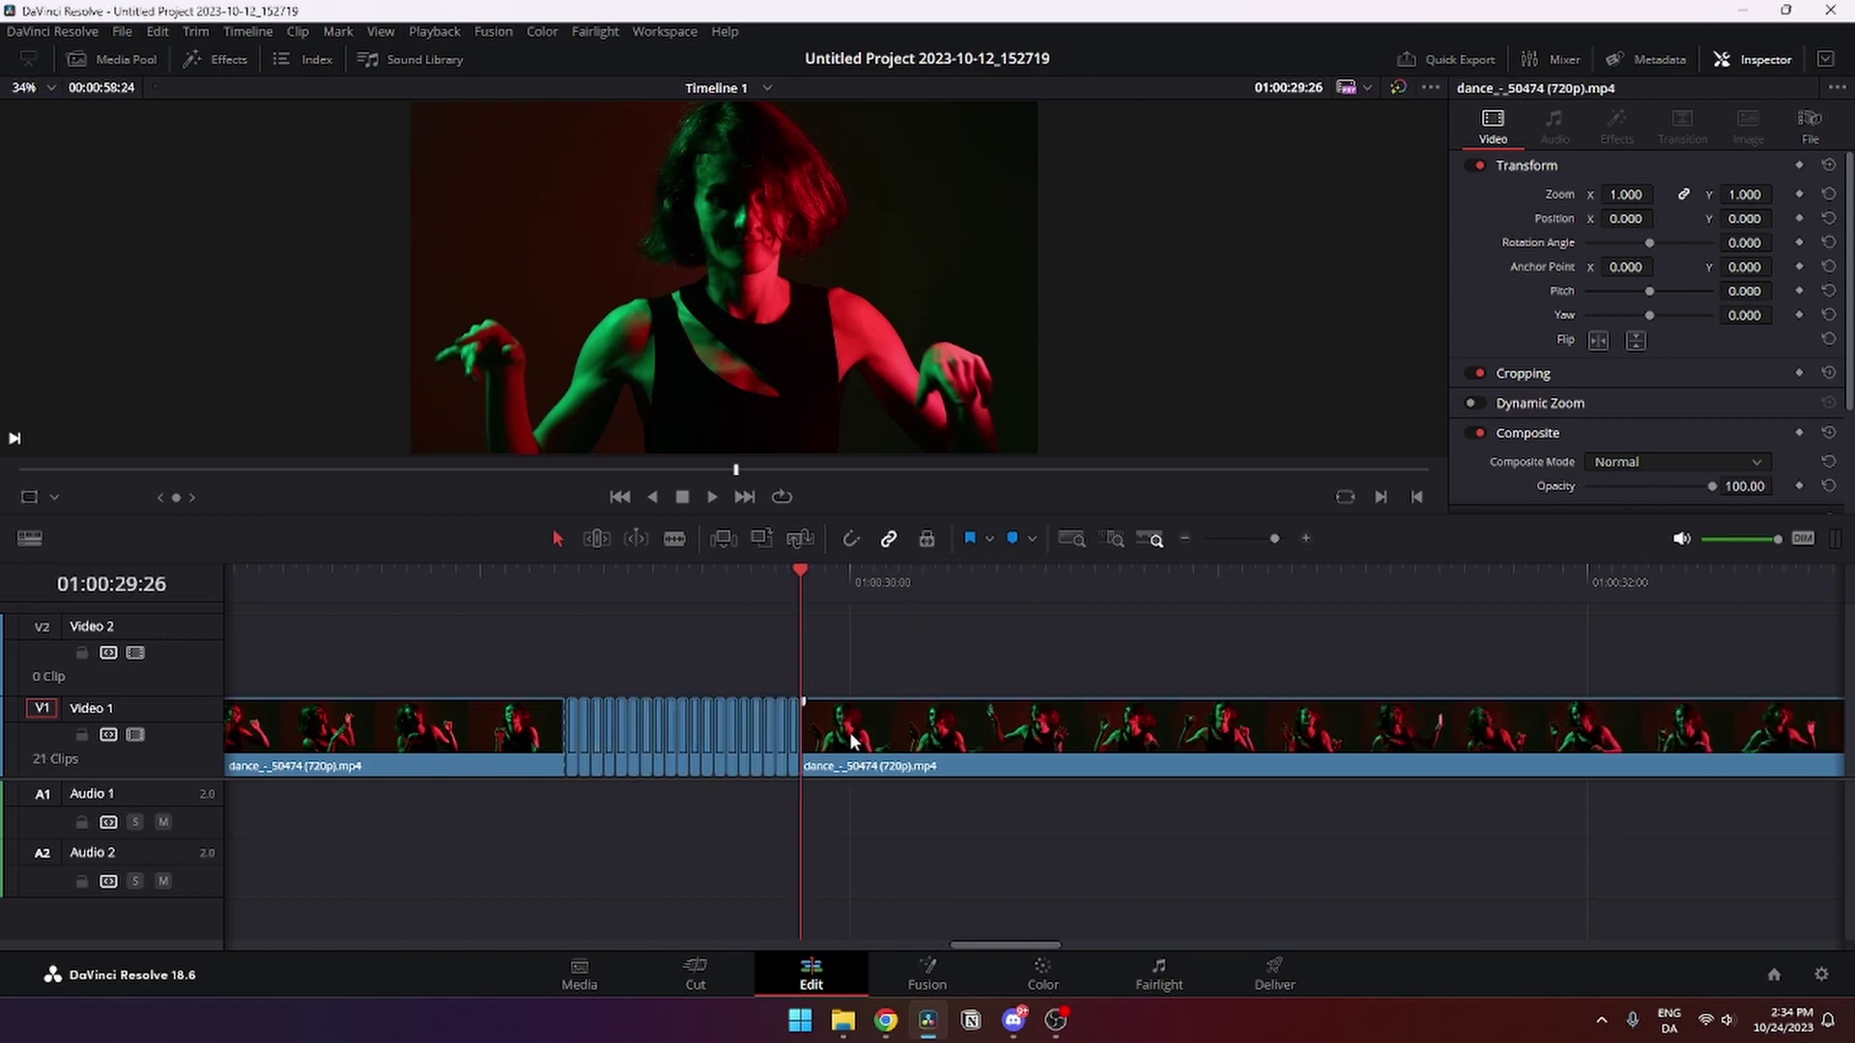
{"action": "key", "text": "ctrl+shift+z"}
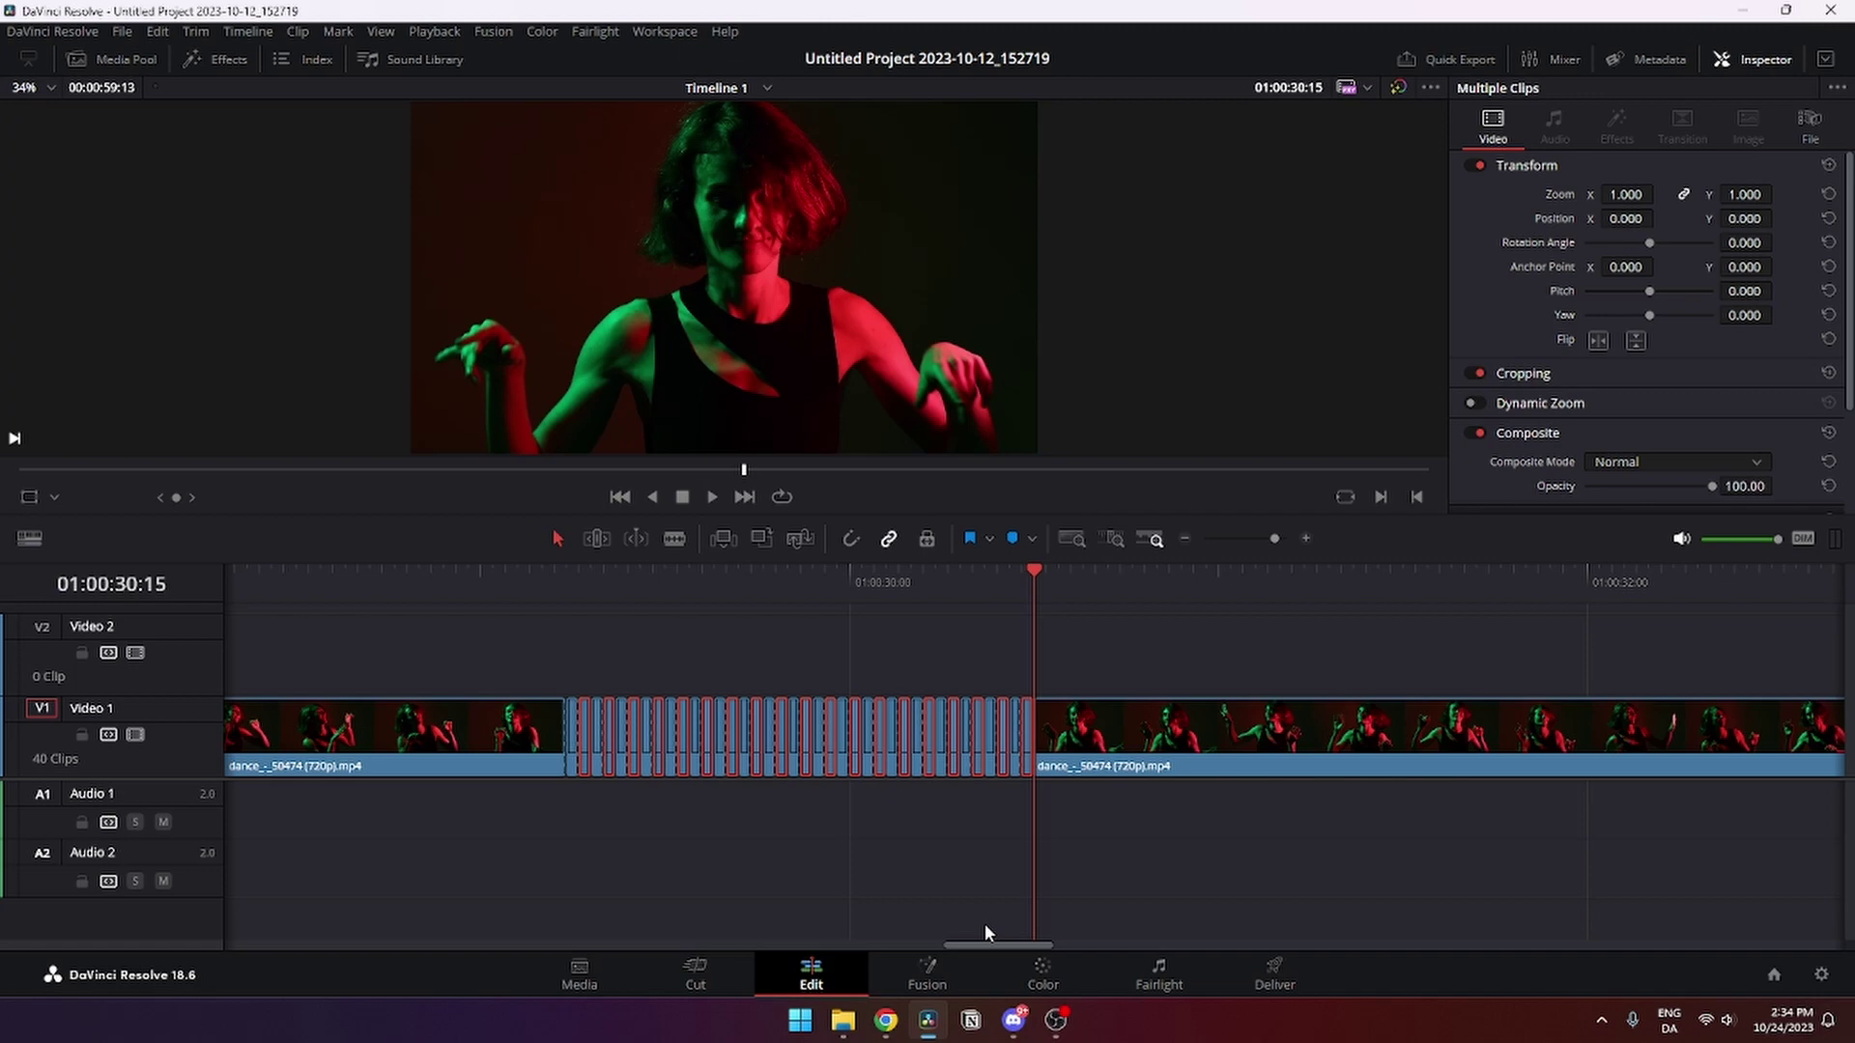
Delete the alternating one-frame pieces, then preview the flicker from just before the cuts
{"action": "key", "text": "BackSpace"}
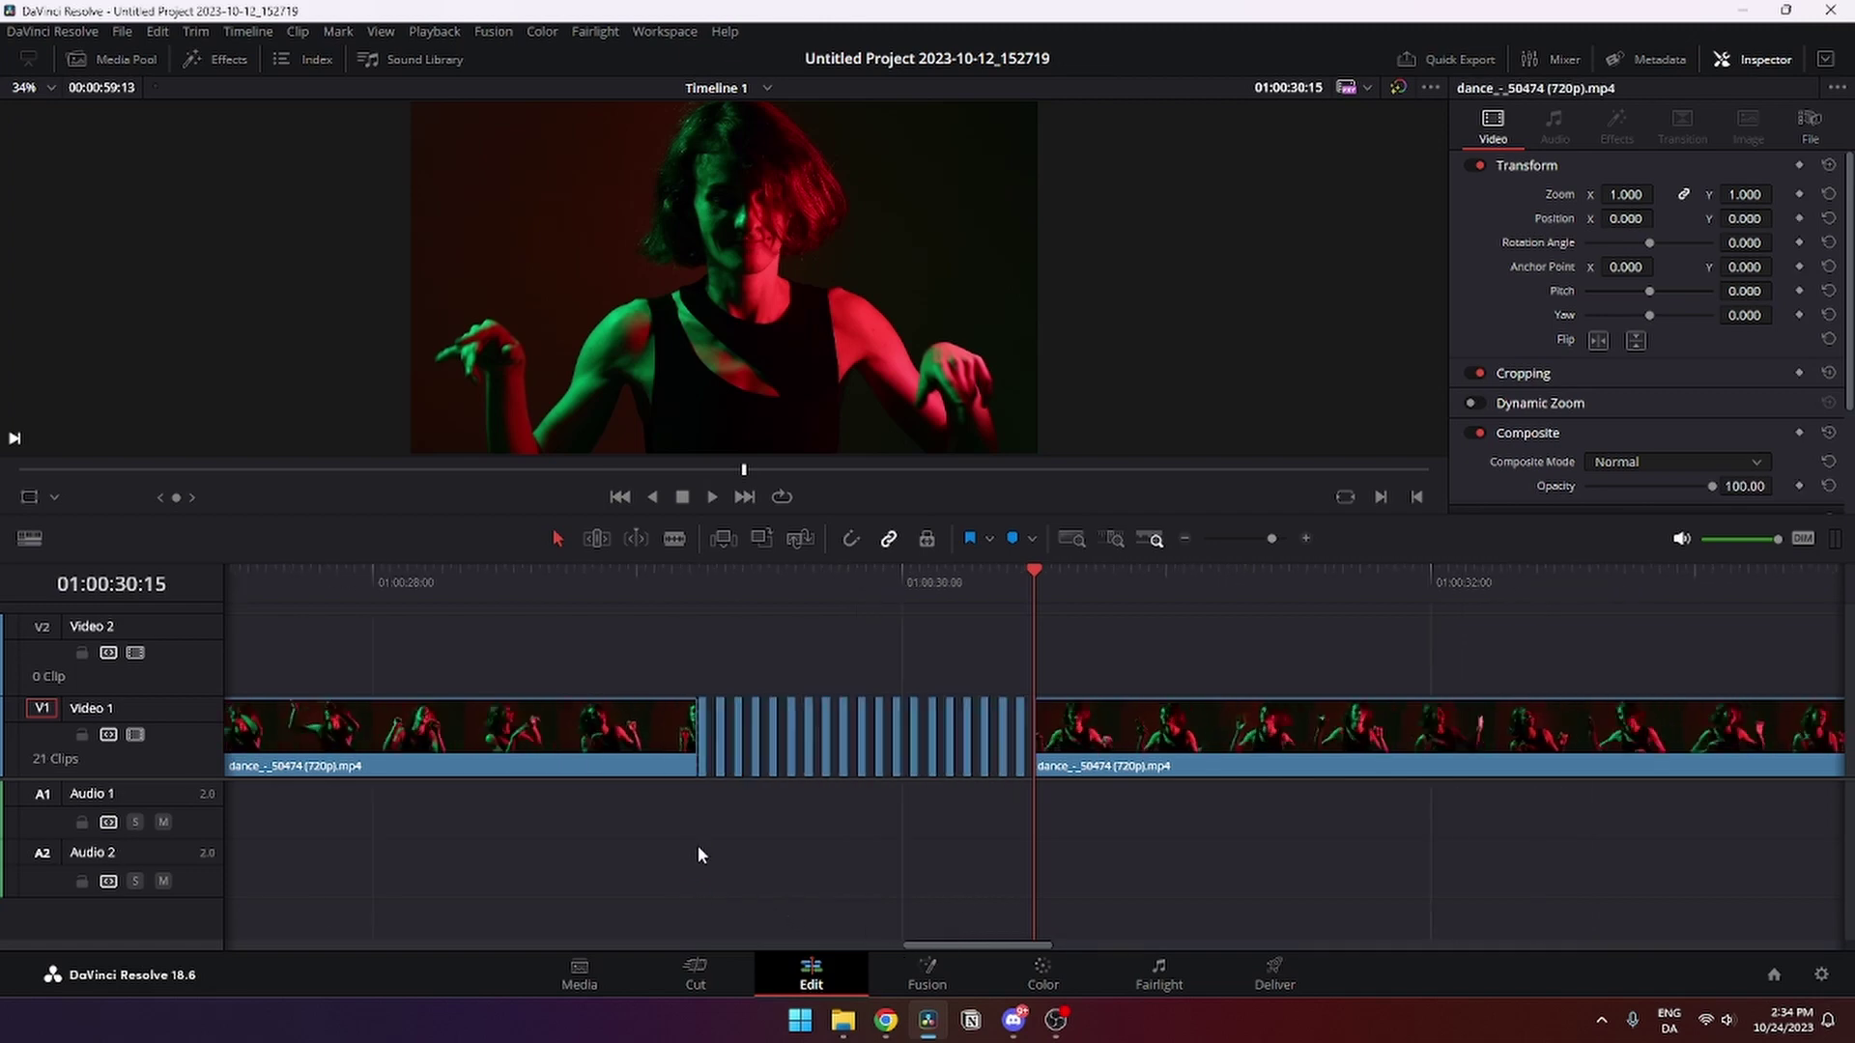
{"action": "key", "text": "shift+z"}
{"action": "left_click", "coordinate": [596, 577]}
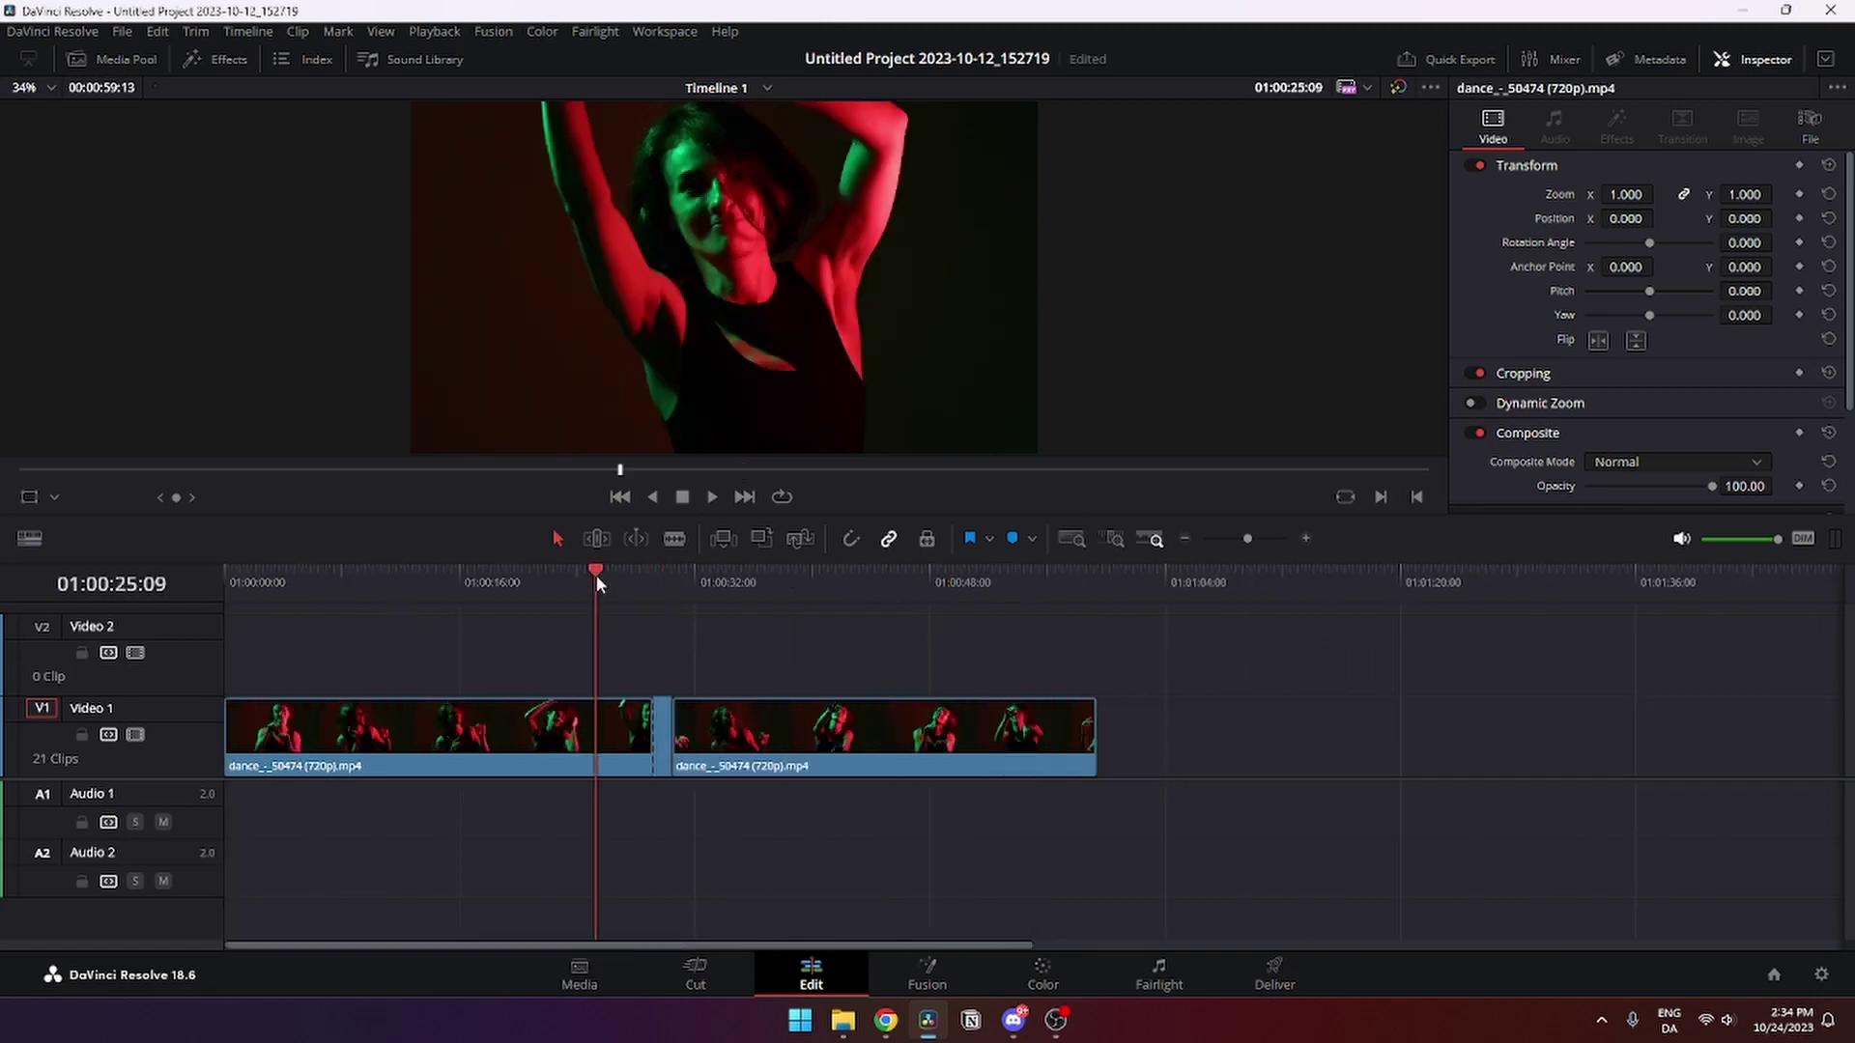
{"action": "left_click", "coordinate": [711, 498]}
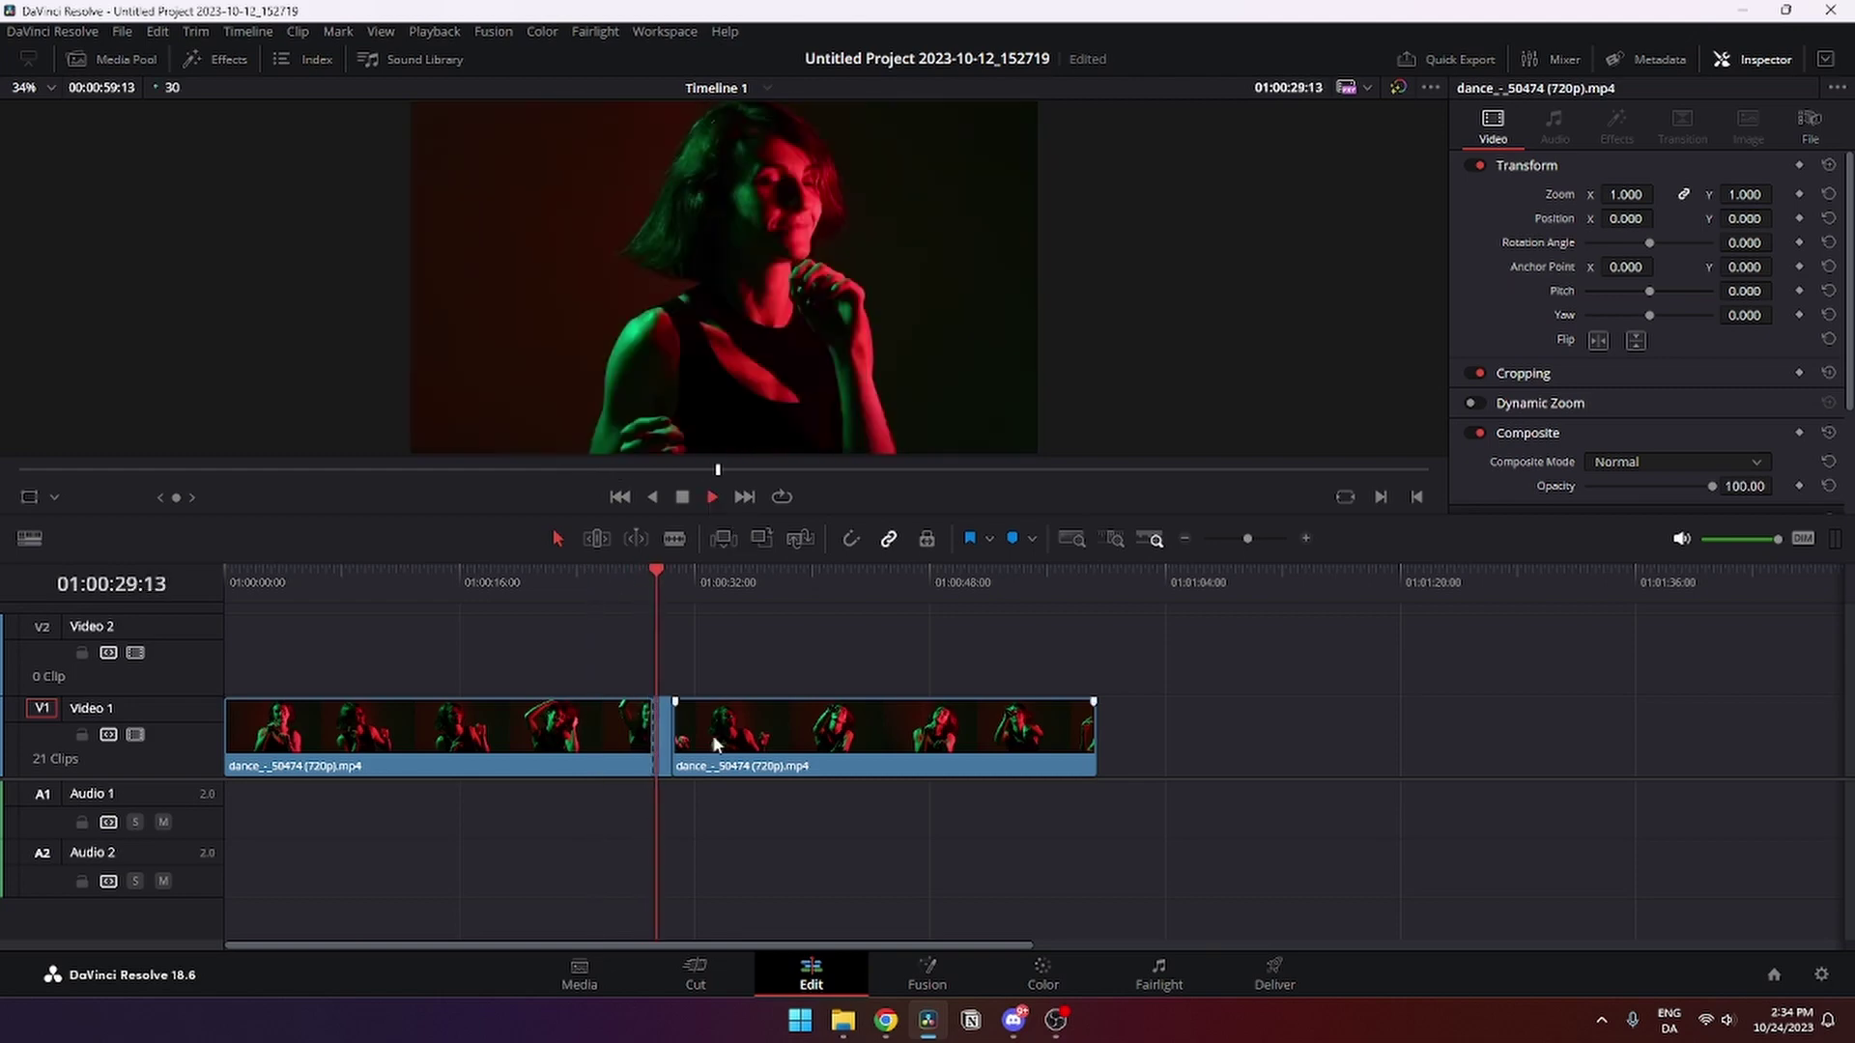
{"action": "key", "text": "space"}
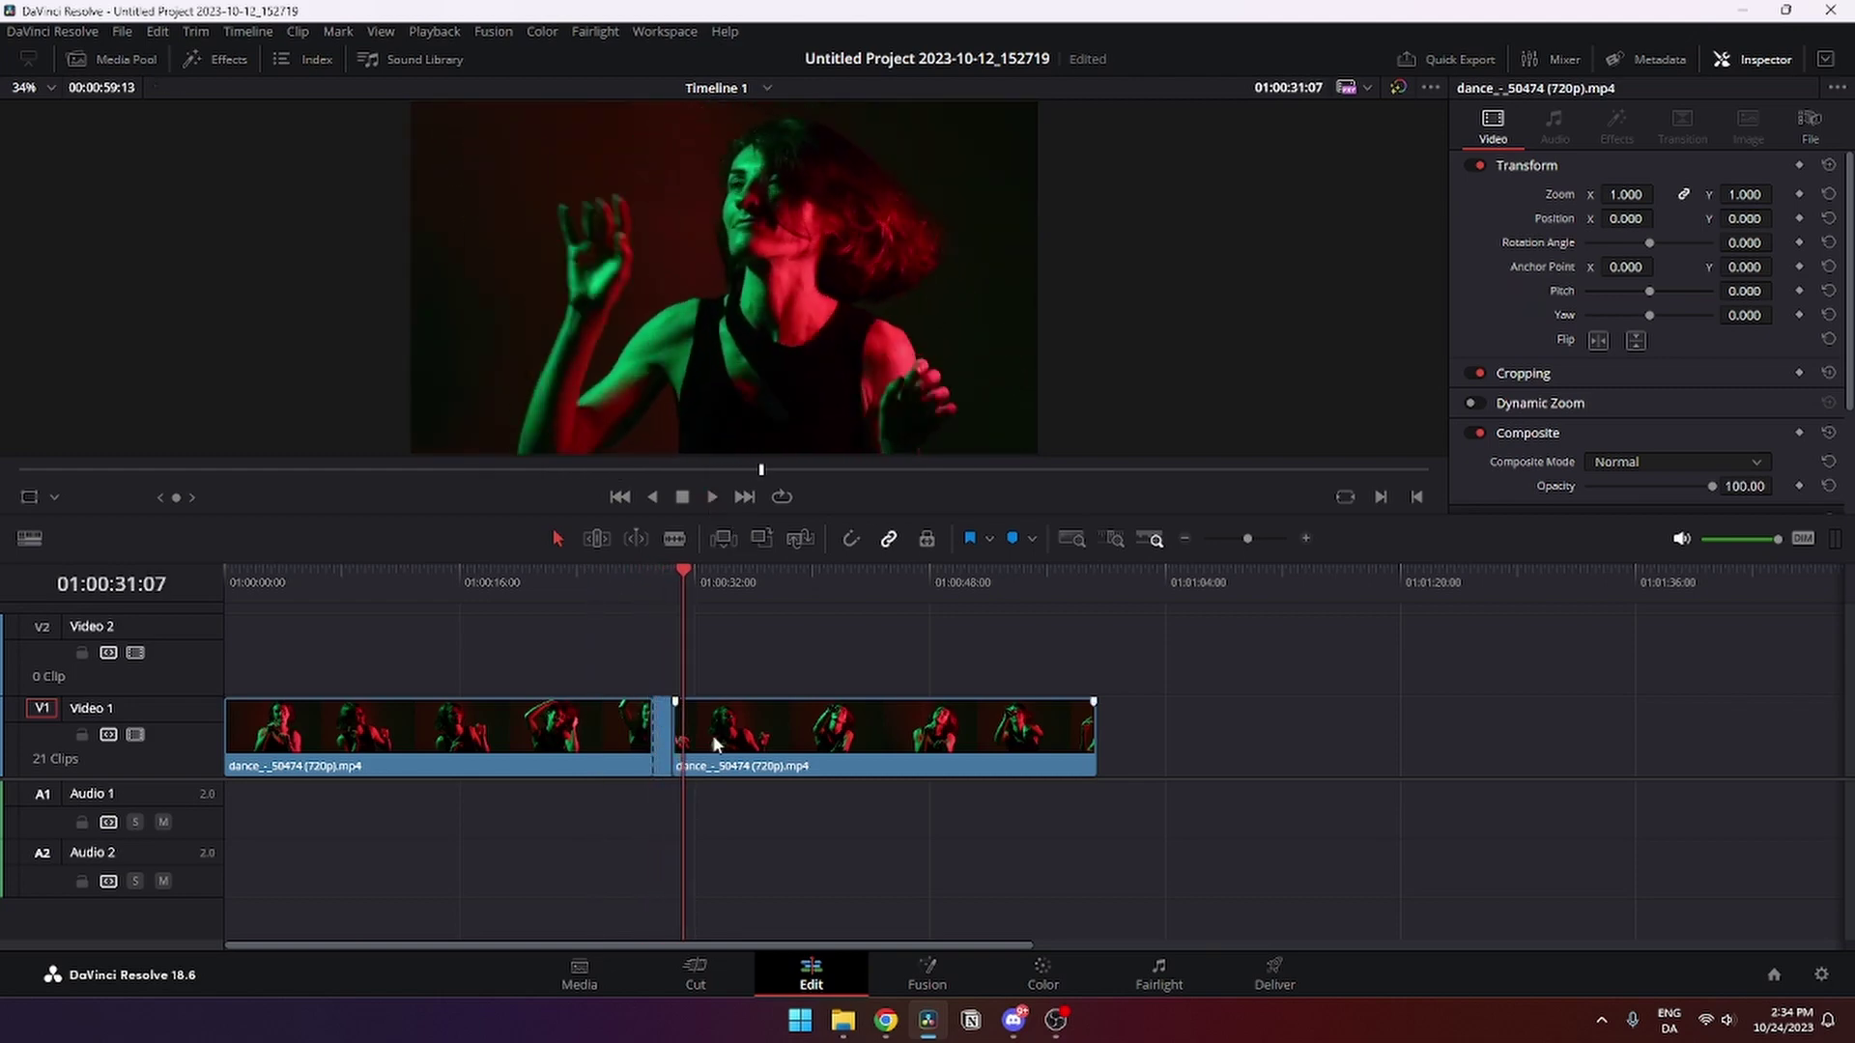